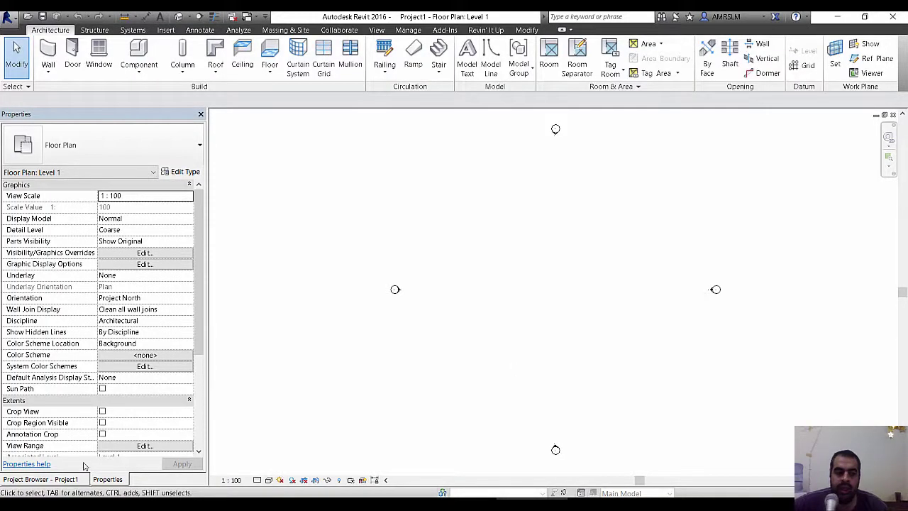
Switch to the Project Browser tab, then start and cancel a Link CAD operation
click(74, 480)
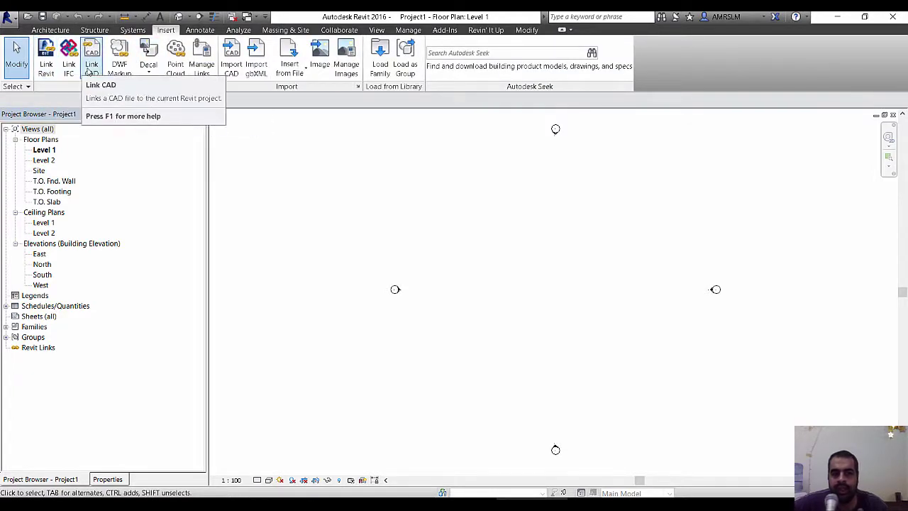
click(92, 69)
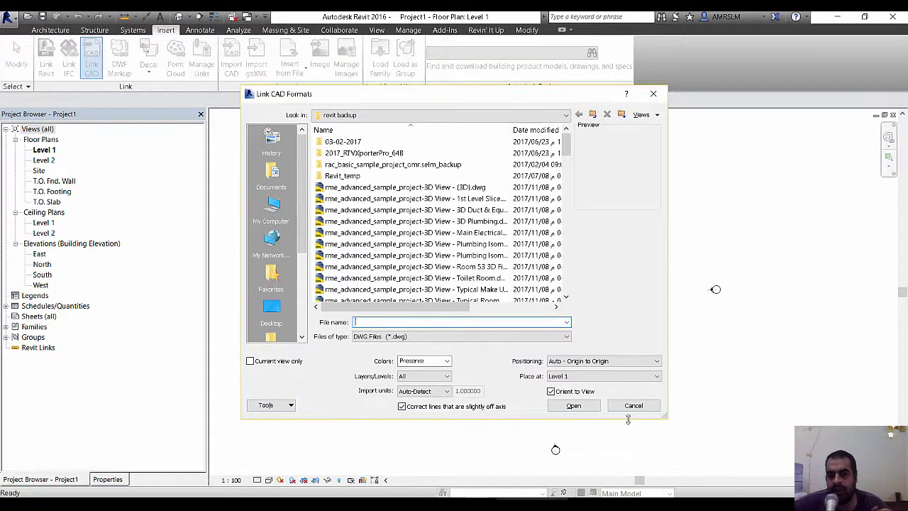
click(631, 407)
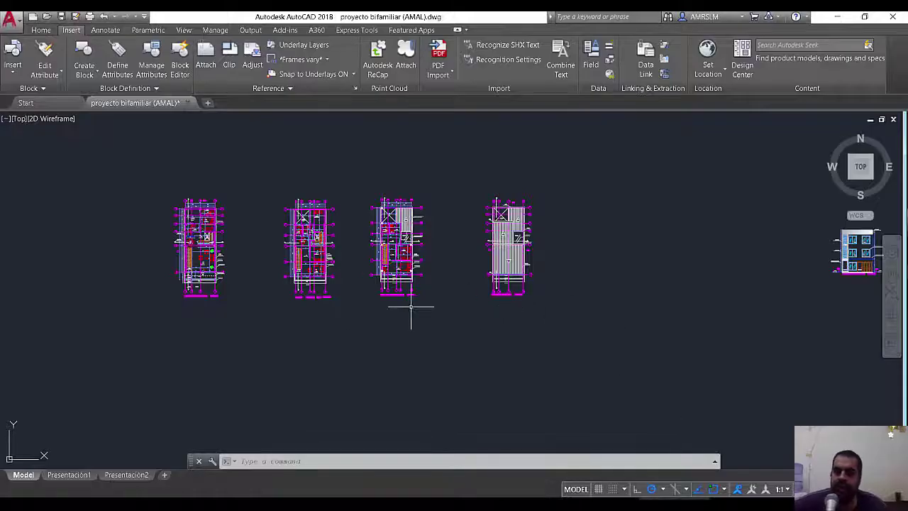
Pan and zoom the AutoCAD house drawing so all four floor plans are centred
scroll(340, 305, down, 4)
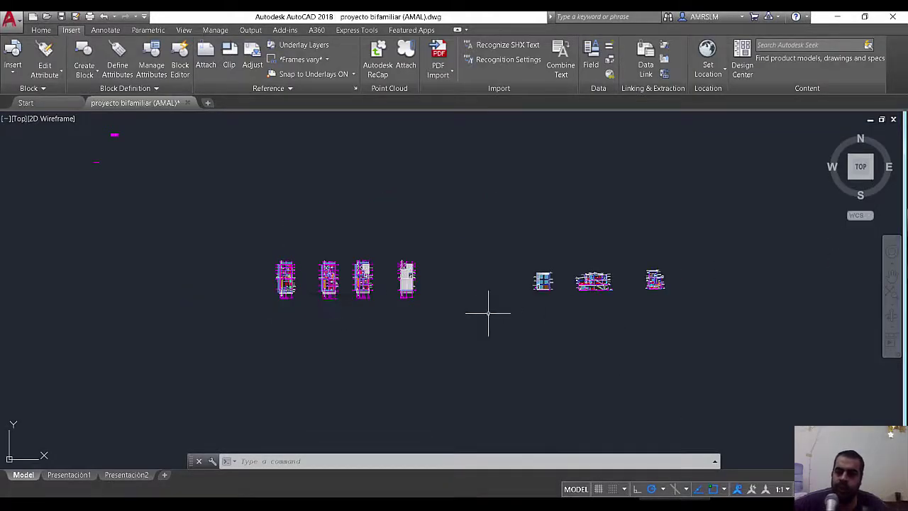
scroll(603, 298, up, 3)
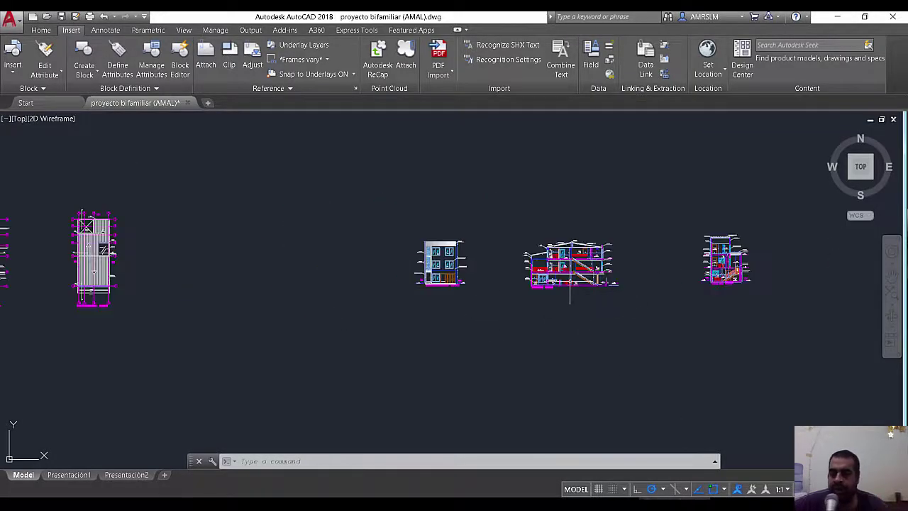
middle_drag(394, 265, 596, 286)
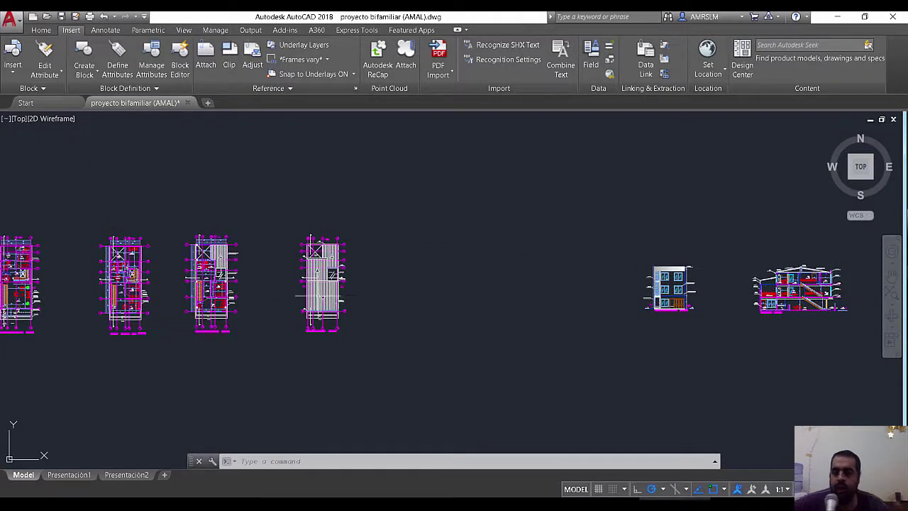
middle_drag(322, 295, 505, 300)
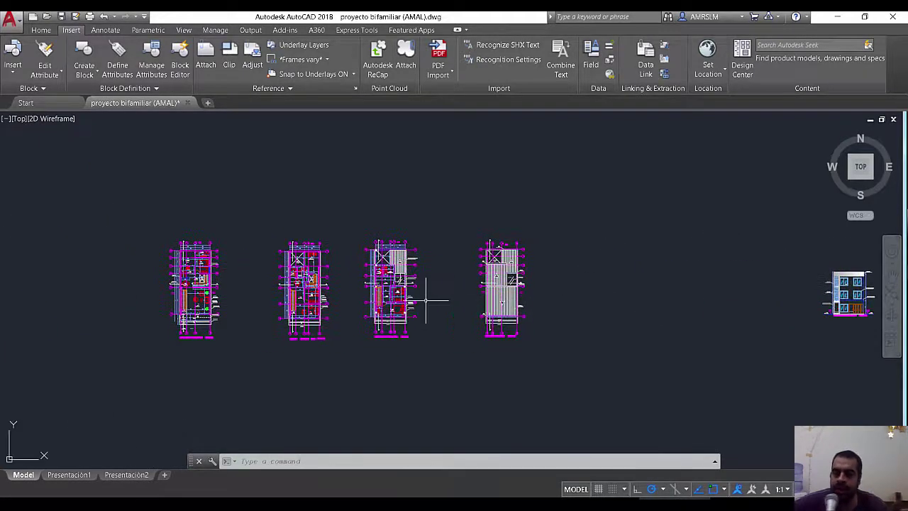
middle_drag(294, 331, 370, 331)
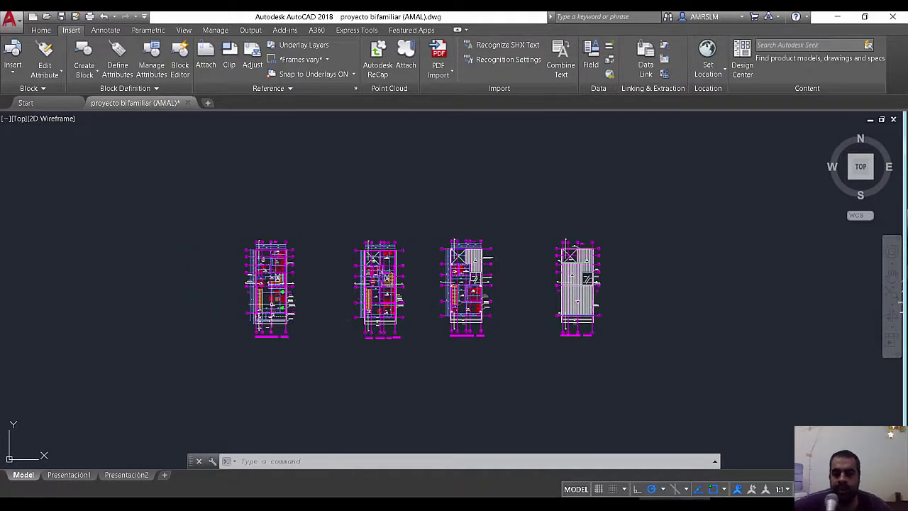
text(wb)
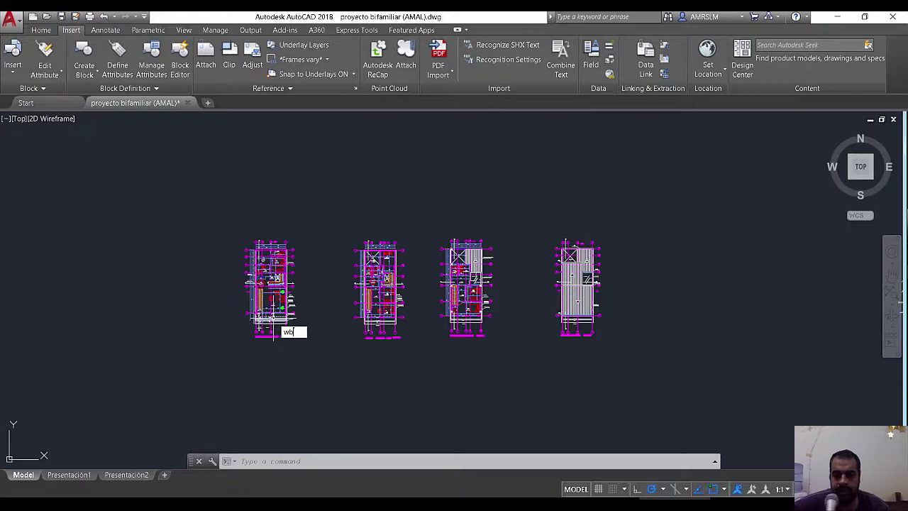
key(Escape)
Open the PLANTA PRIMER PISO title for editing and leave it unchanged
scroll(269, 333, up, 2)
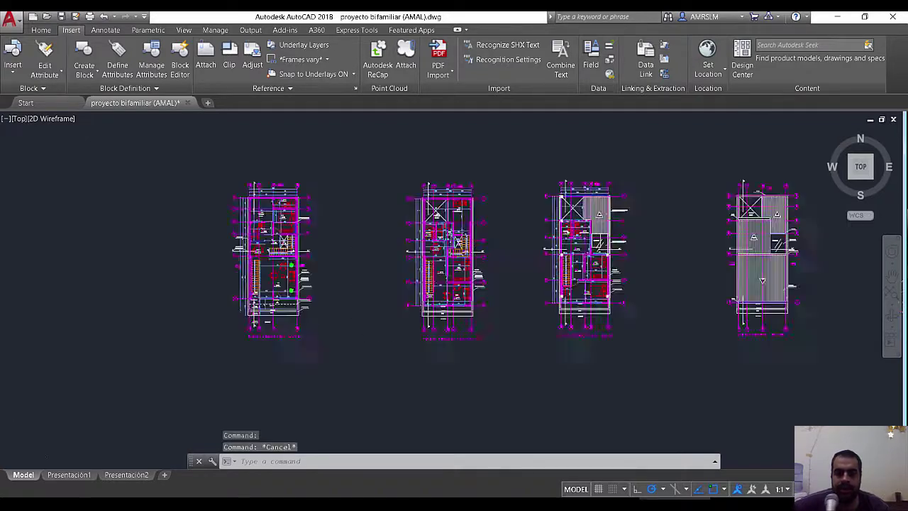
scroll(186, 261, up, 5)
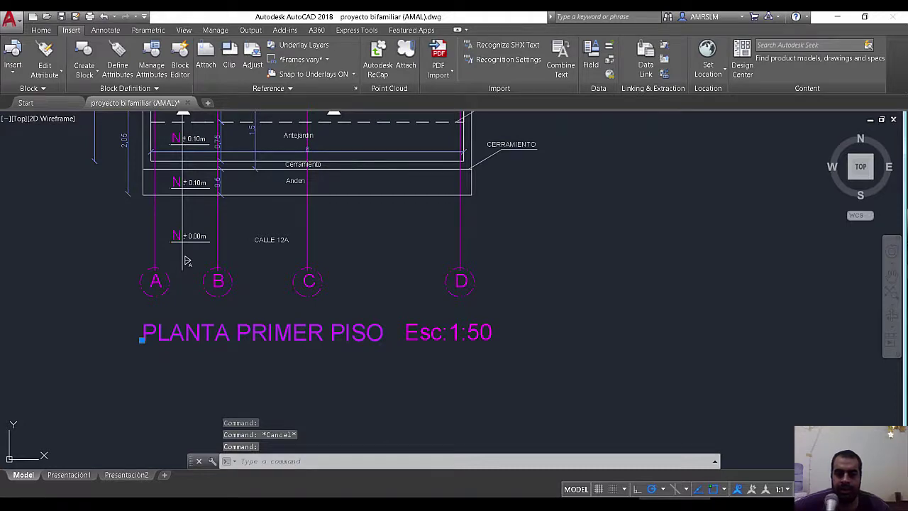
double_click(161, 335)
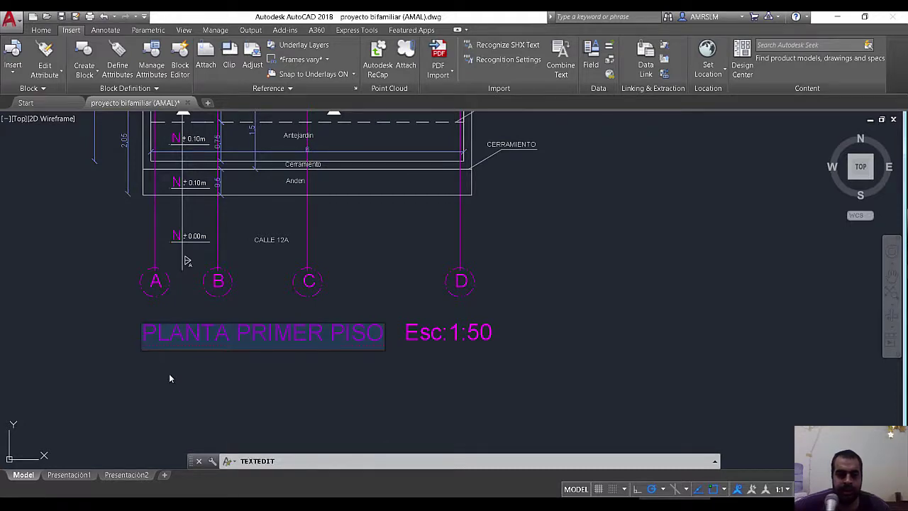
key(Escape)
key(Escape)
scroll(169, 373, down, 4)
scroll(168, 373, down, 3)
key(Escape)
Start WBLOCK and set the export base point on the magenta square
text(w)
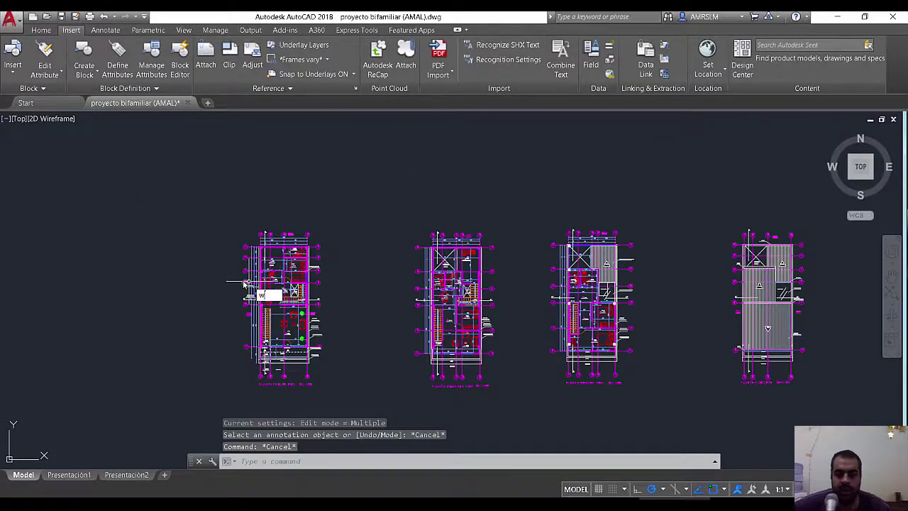
key(Return)
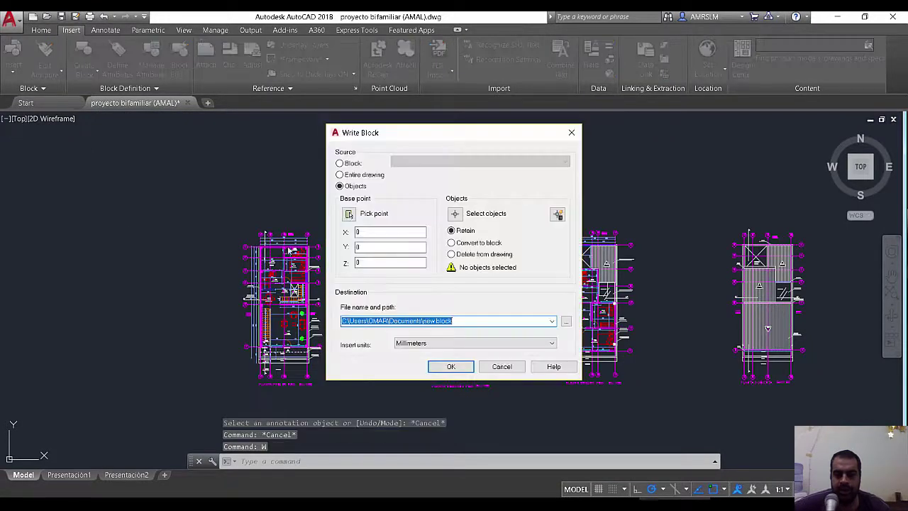
click(349, 215)
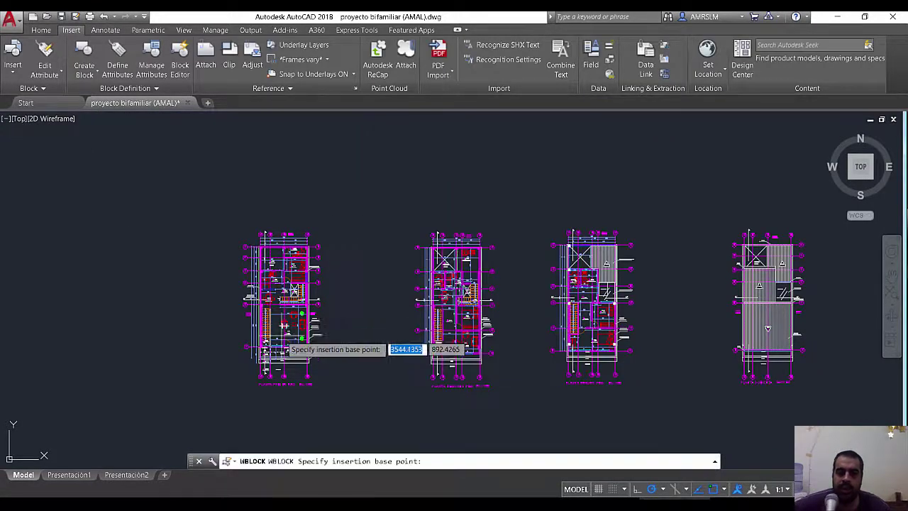
scroll(270, 344, up, 5)
scroll(318, 205, up, 3)
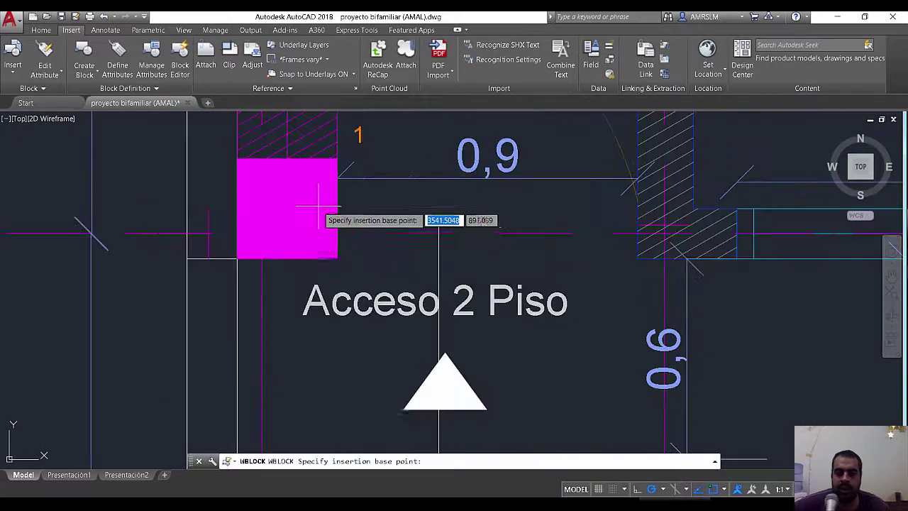
click(262, 234)
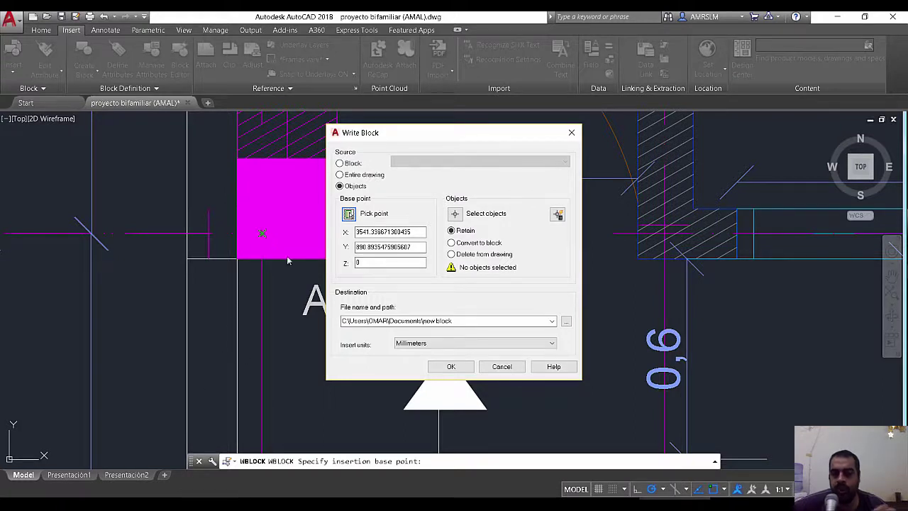
Window-select all objects of the first floor plan for export
click(455, 214)
scroll(461, 318, down, 3)
scroll(449, 318, down, 6)
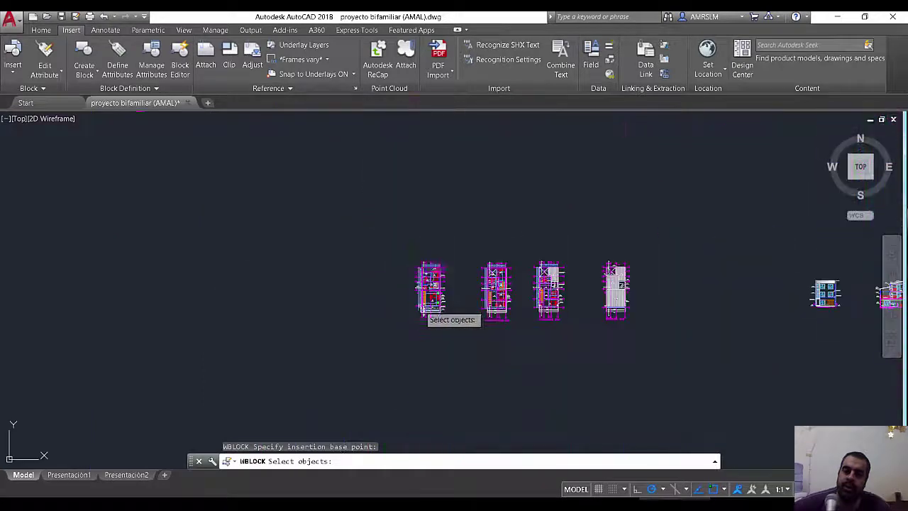
click(385, 227)
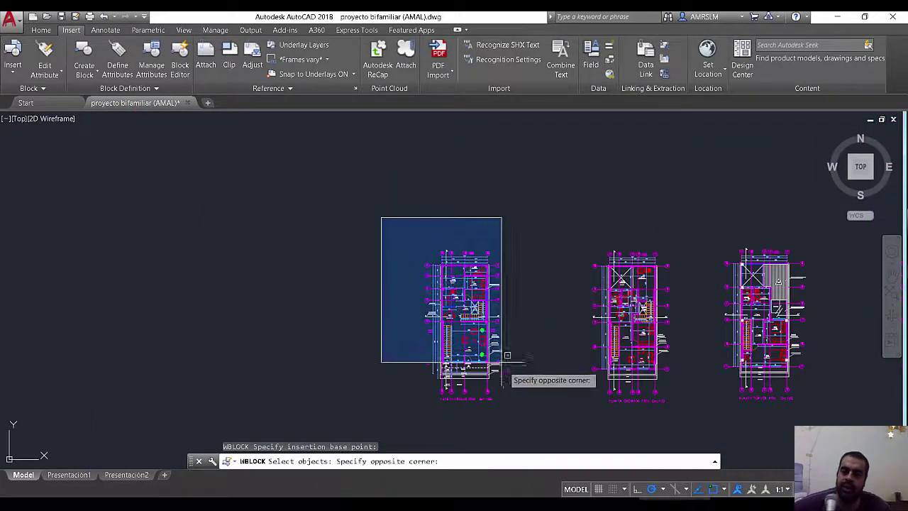
click(547, 429)
key(Return)
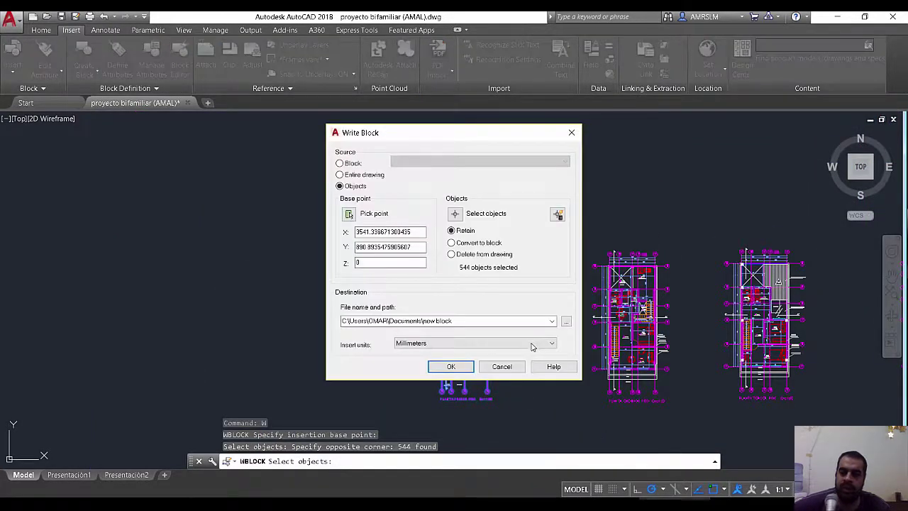
Write the selection out as PLANTA PRIMER PISO.dwg on the Desktop
click(566, 321)
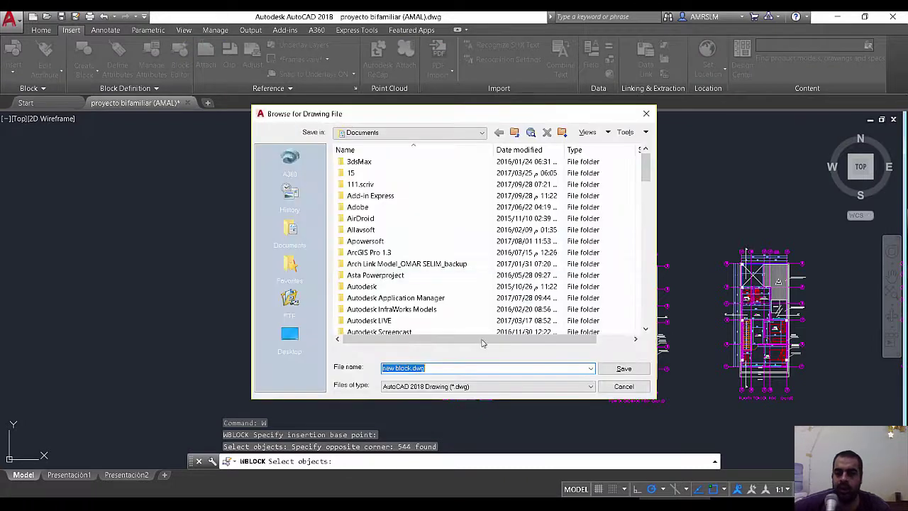
text(PLANTA PRIMER PISO)
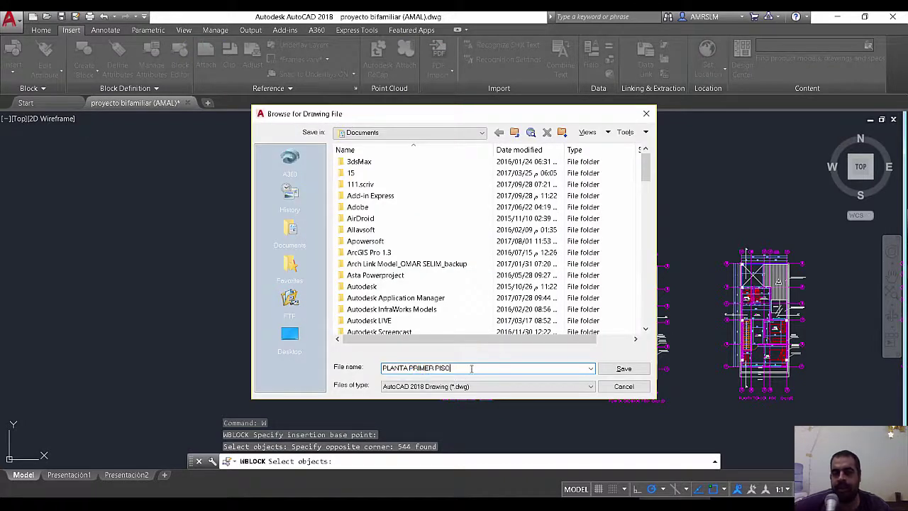
click(289, 339)
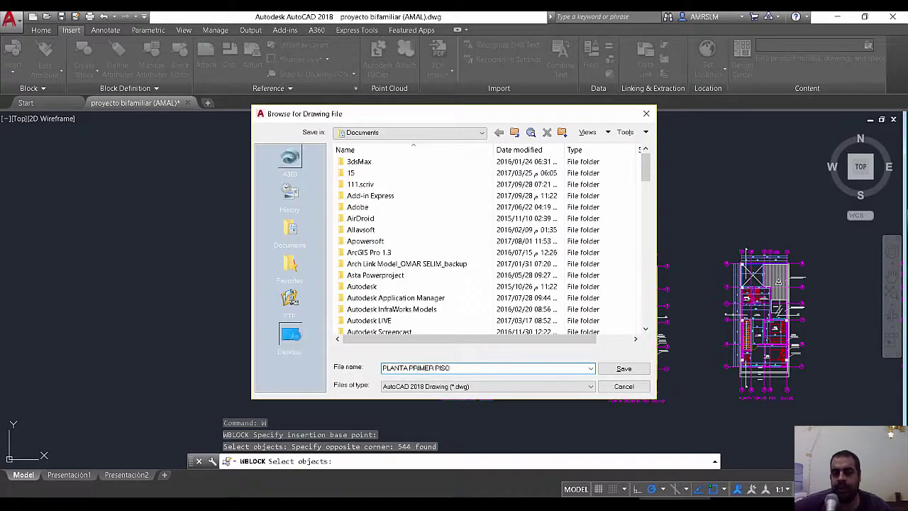
click(611, 369)
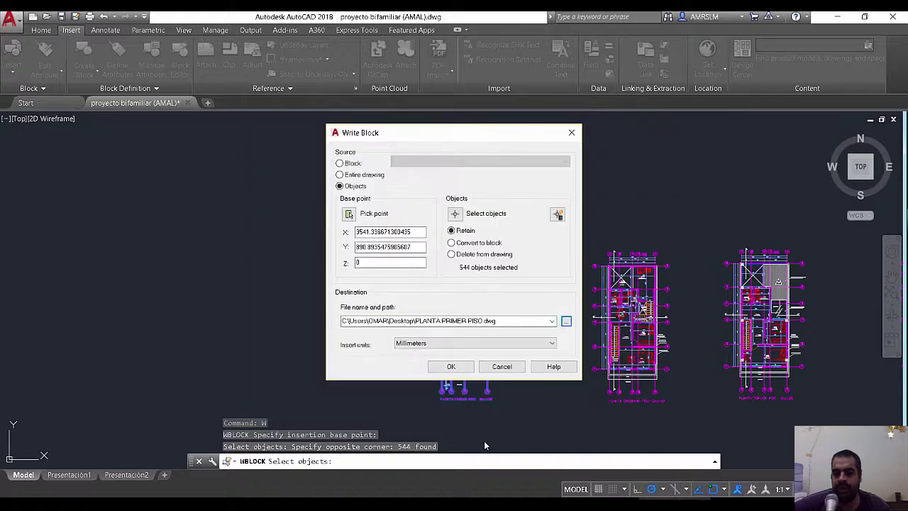
click(460, 369)
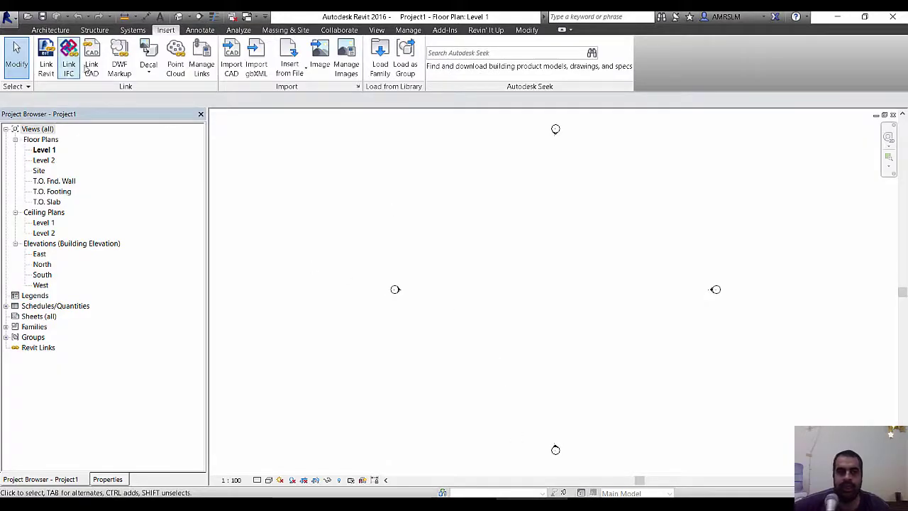
Link PLANTA PRIMER PISO.dwg from the Desktop with Black and White colours and All layers
click(92, 60)
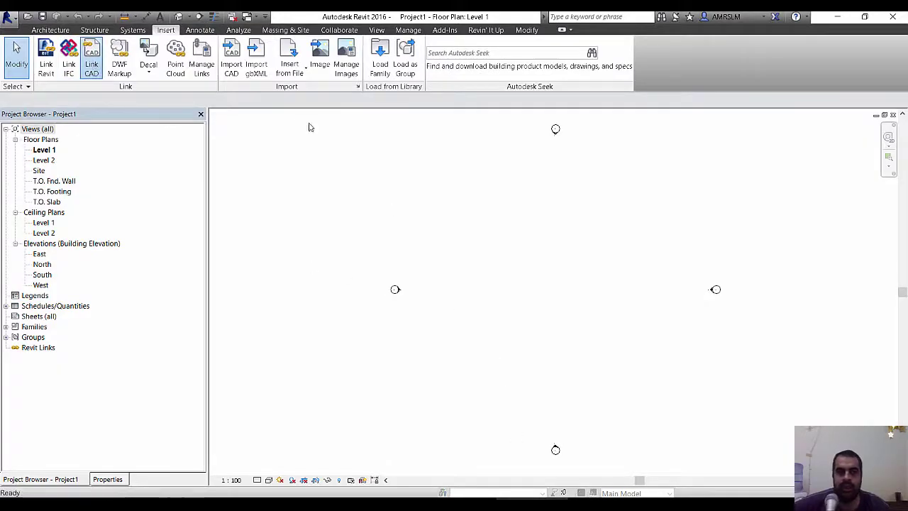
click(271, 306)
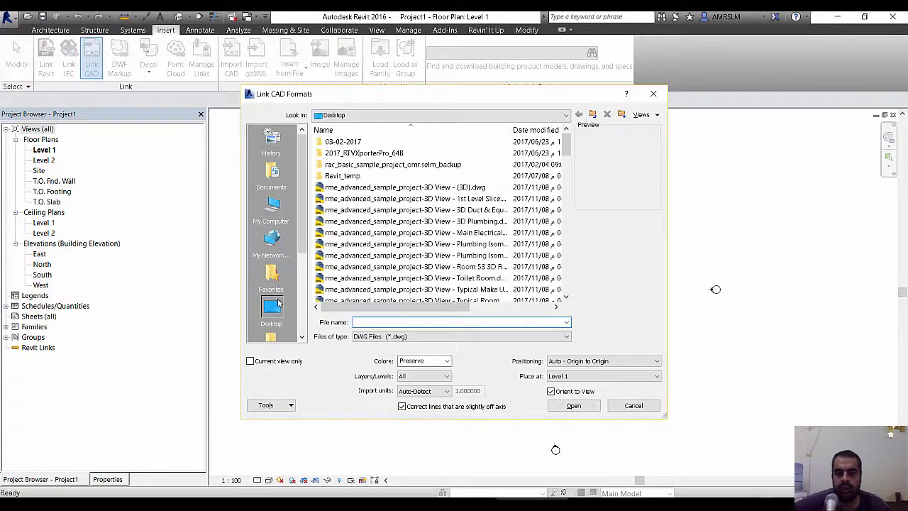
click(366, 232)
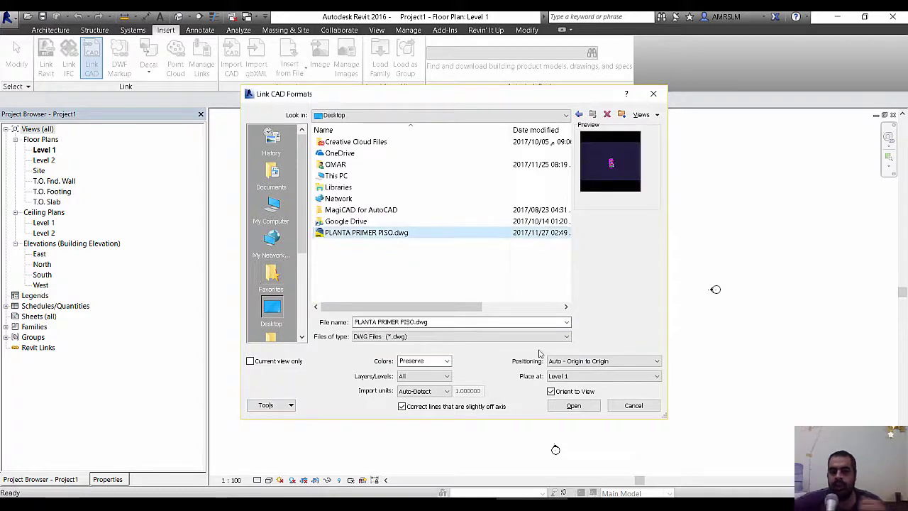
click(447, 361)
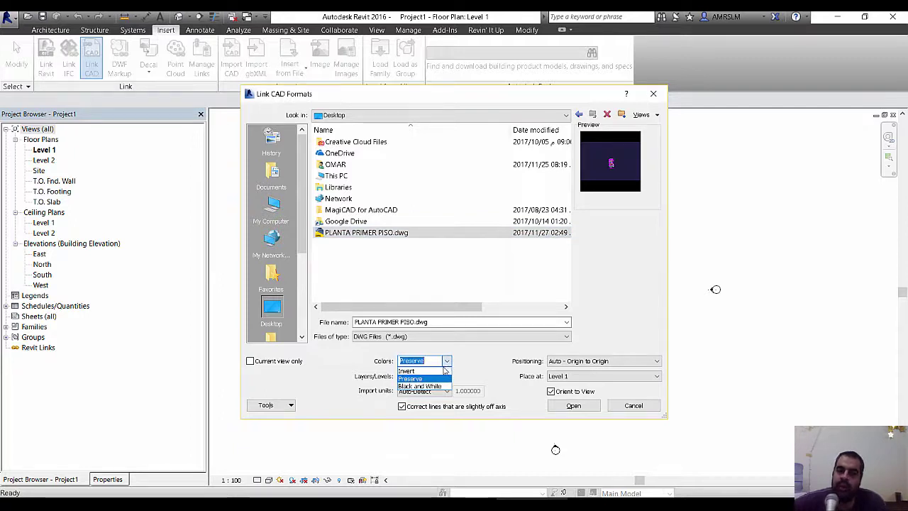
click(420, 386)
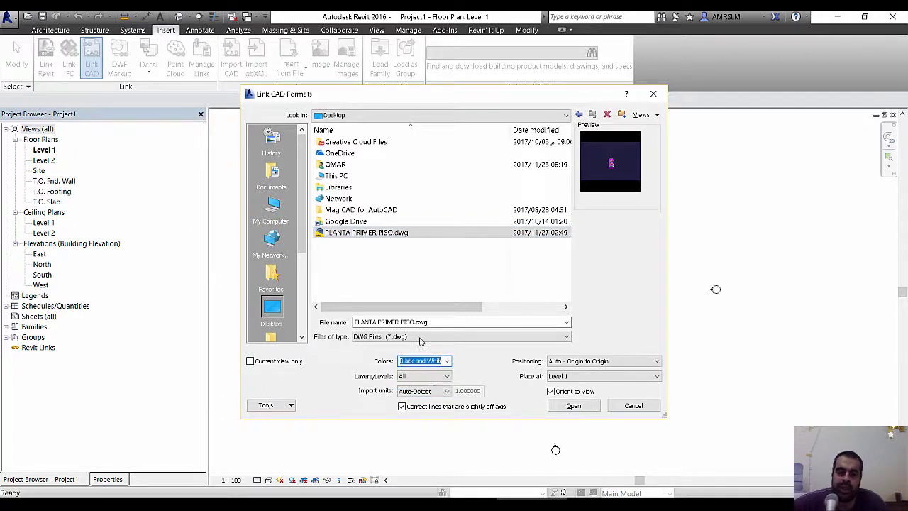
click(425, 377)
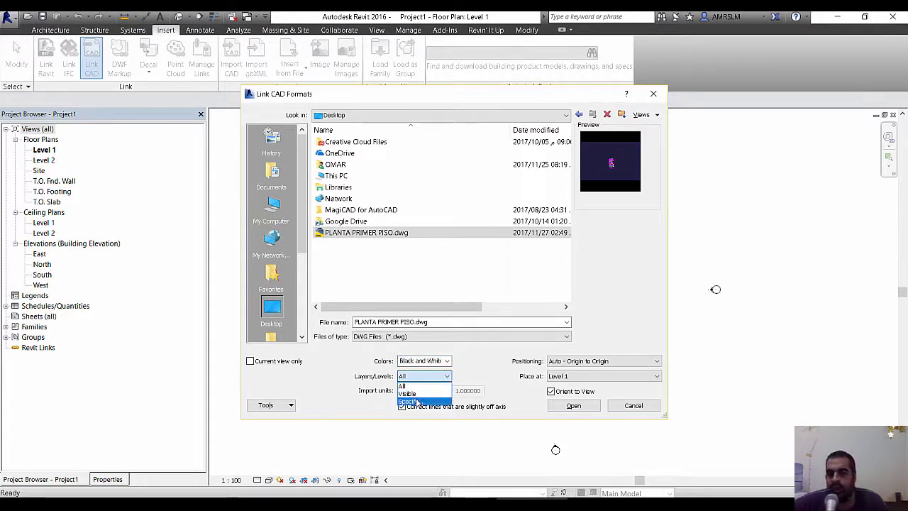
click(494, 366)
click(568, 408)
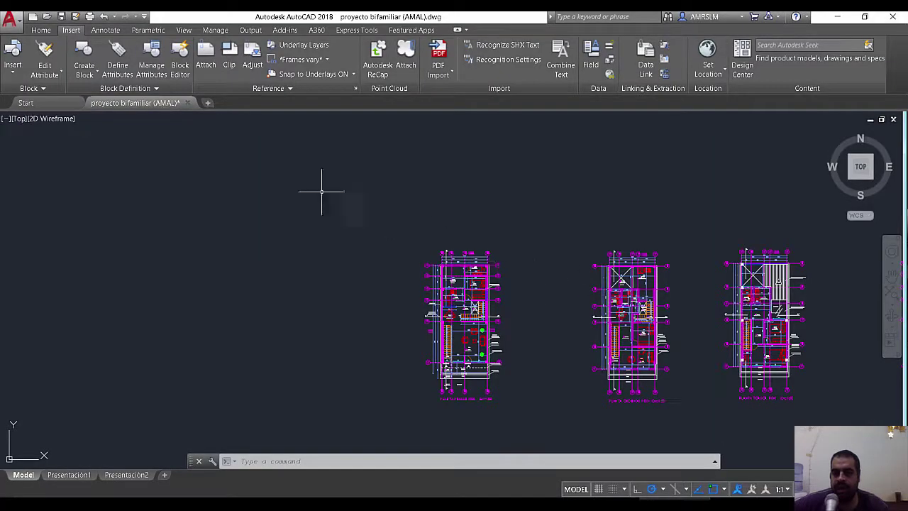
scroll(319, 192, down, 4)
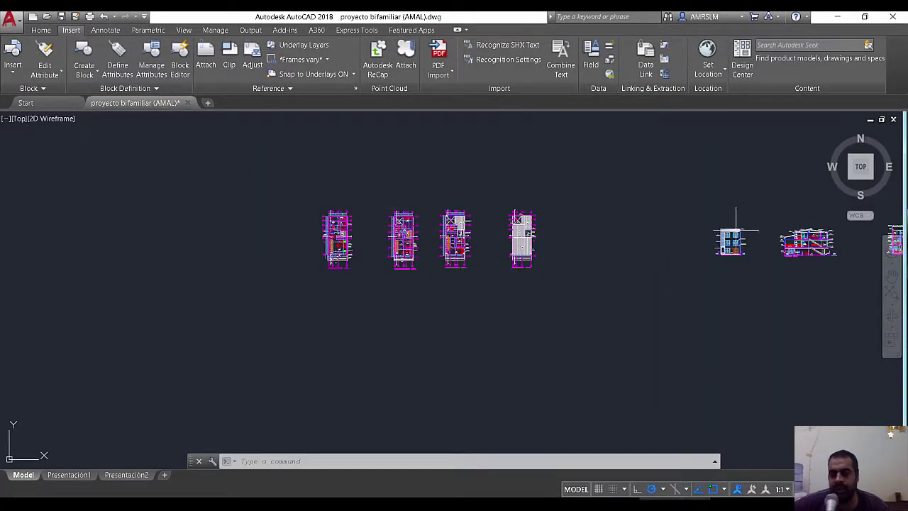
scroll(310, 239, up, 5)
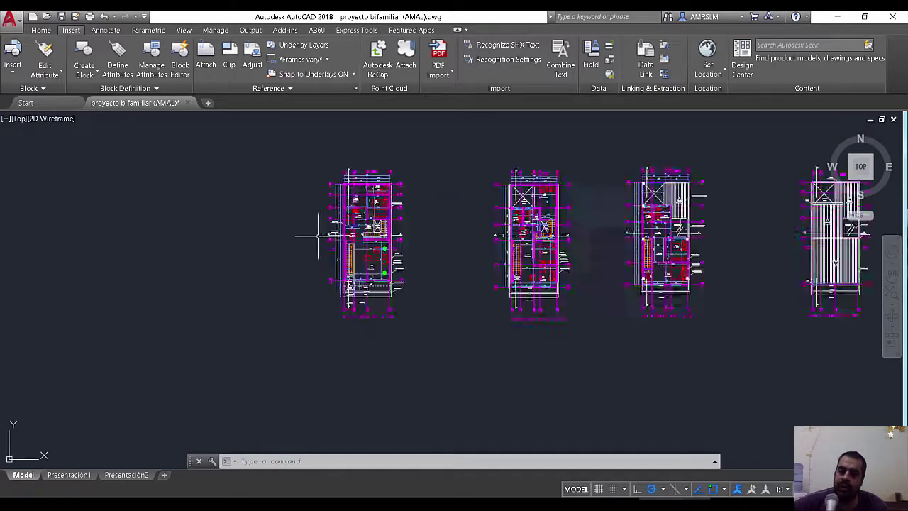
scroll(342, 347, up, 5)
scroll(342, 348, up, 2)
scroll(342, 348, up, 2)
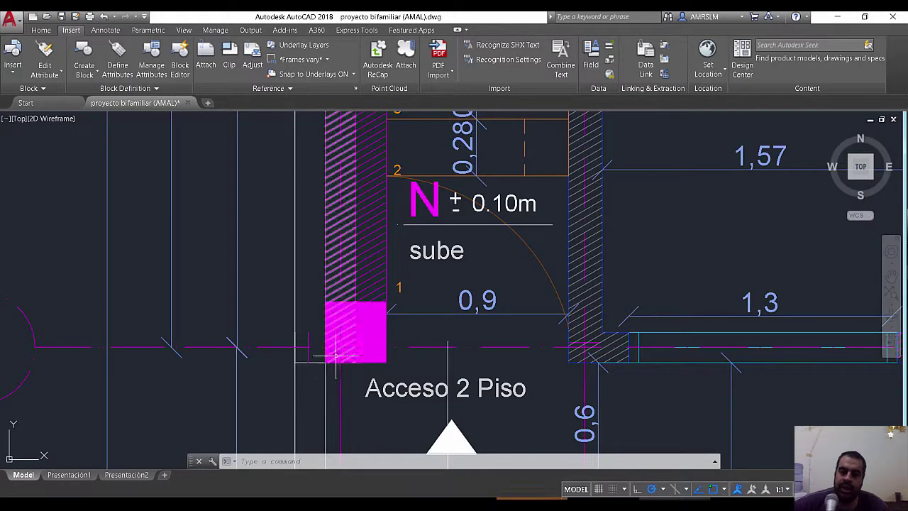
scroll(342, 348, down, 10)
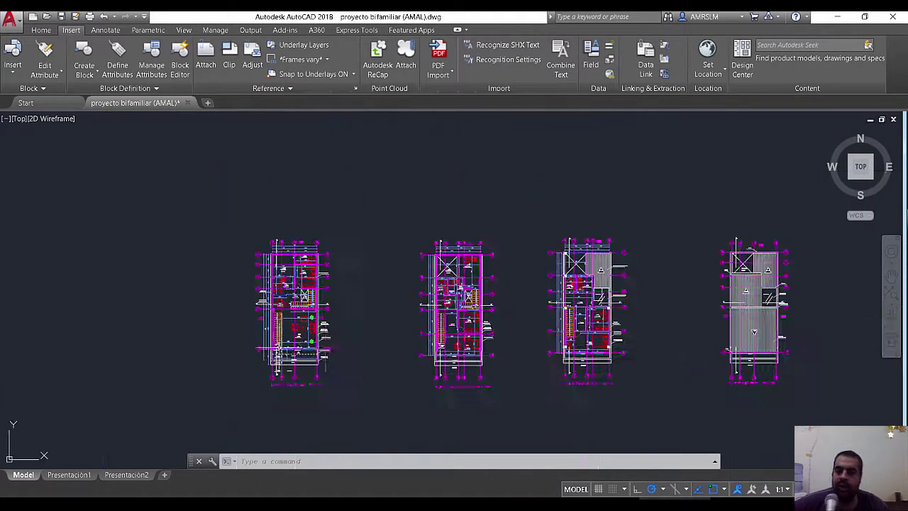
scroll(452, 364, up, 10)
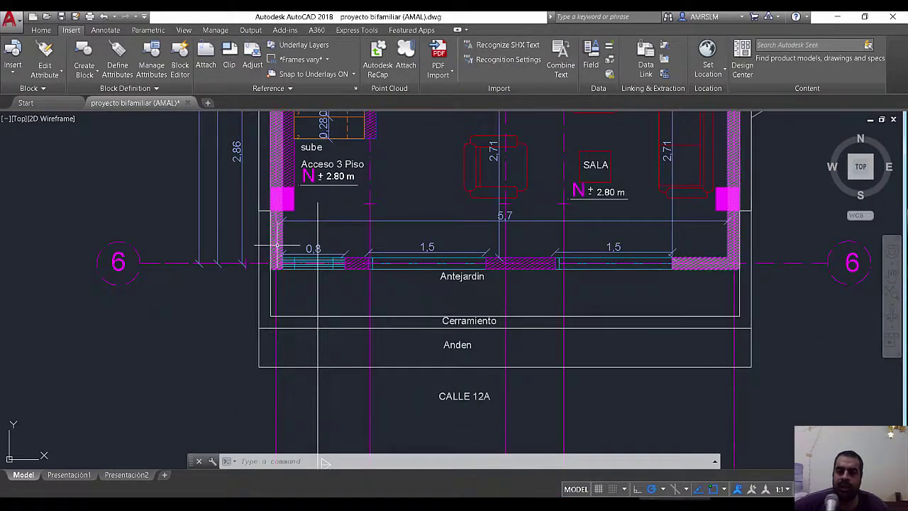
scroll(462, 300, down, 4)
scroll(462, 300, down, 5)
scroll(284, 425, up, 8)
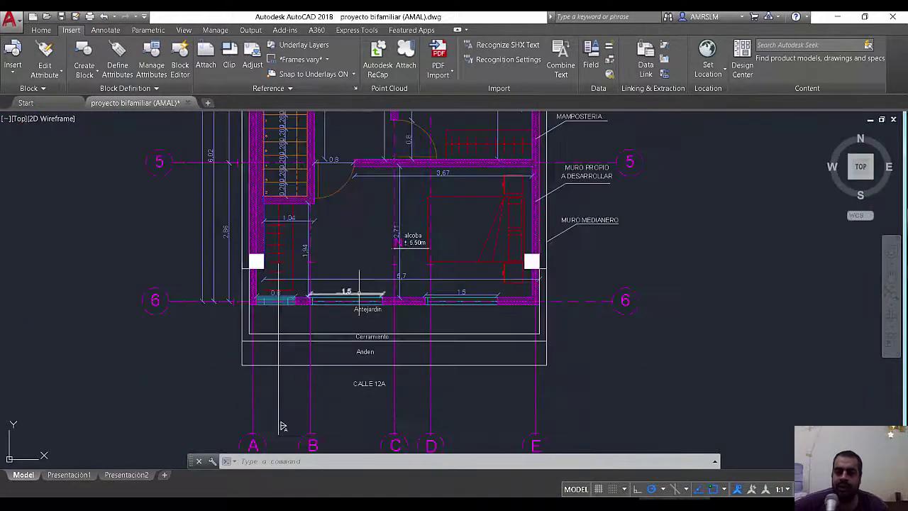
scroll(466, 364, down, 3)
scroll(355, 348, down, 3)
scroll(528, 346, up, 4)
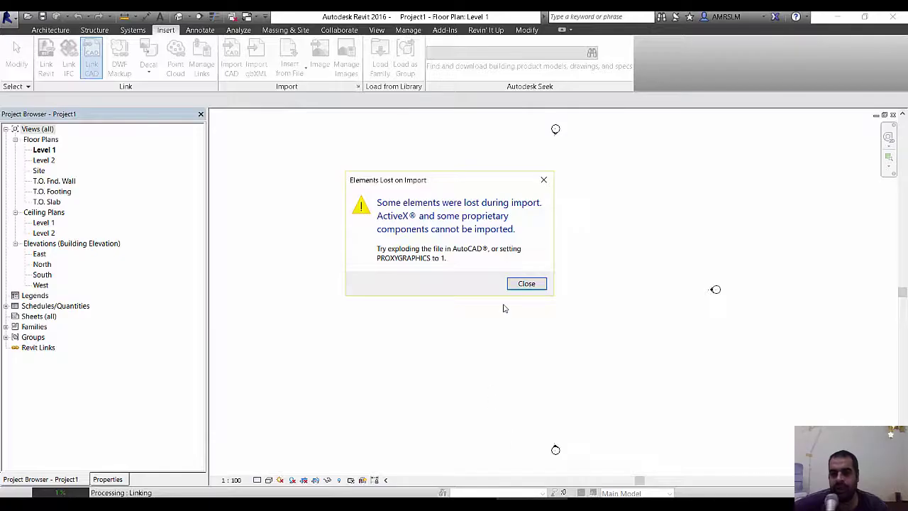
Dismiss the import warnings and start a new CAD link, browsing the Documents folder
click(521, 284)
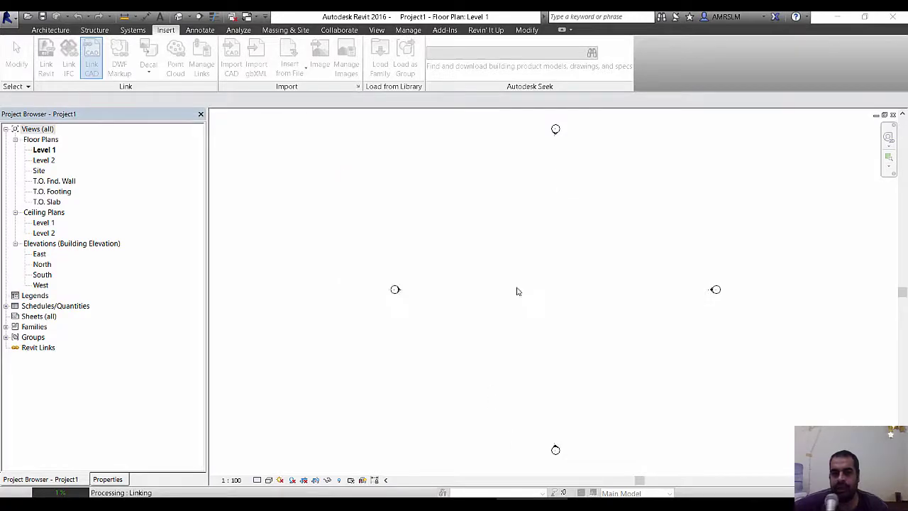
click(525, 275)
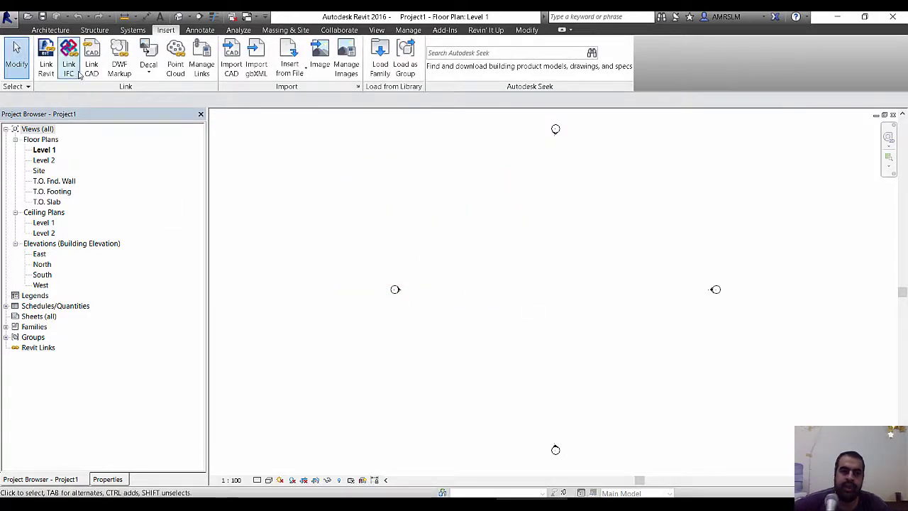
click(99, 70)
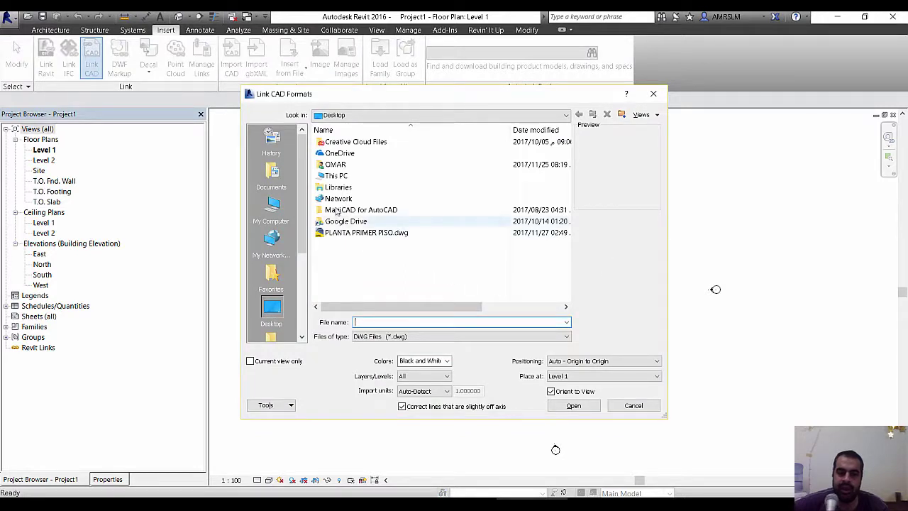
click(280, 180)
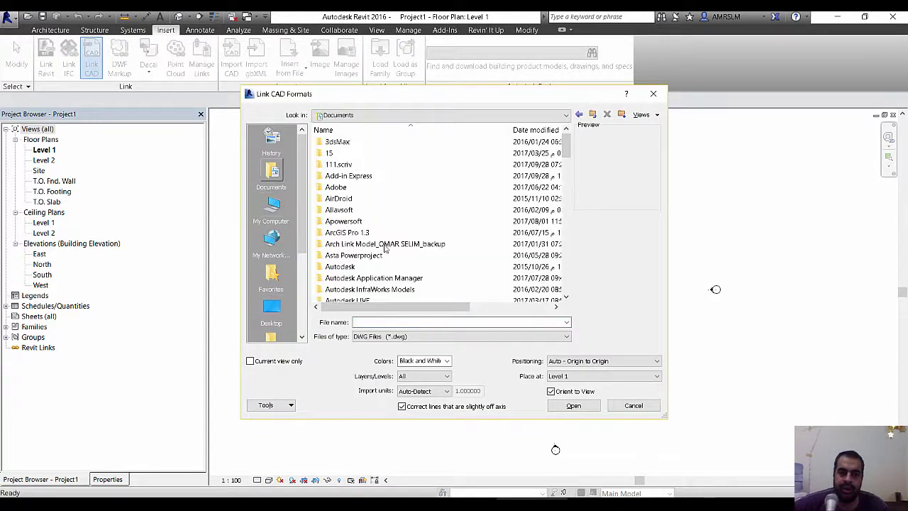
scroll(401, 261, down, 10)
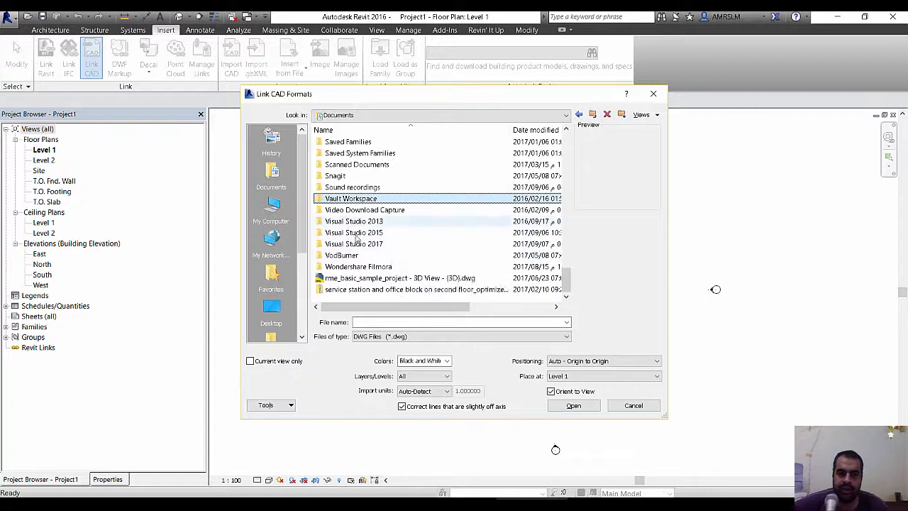
click(362, 278)
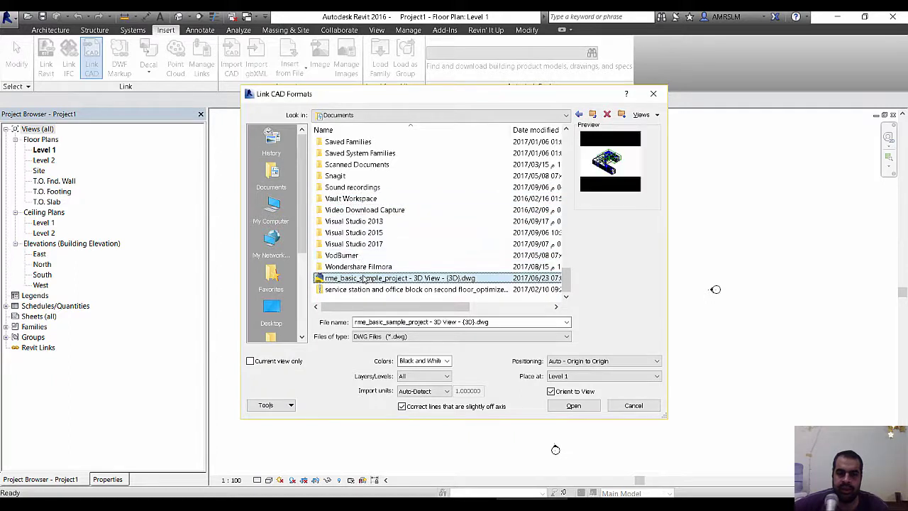
scroll(375, 259, up, 2)
scroll(395, 242, up, 3)
scroll(395, 242, up, 3)
scroll(395, 242, up, 3)
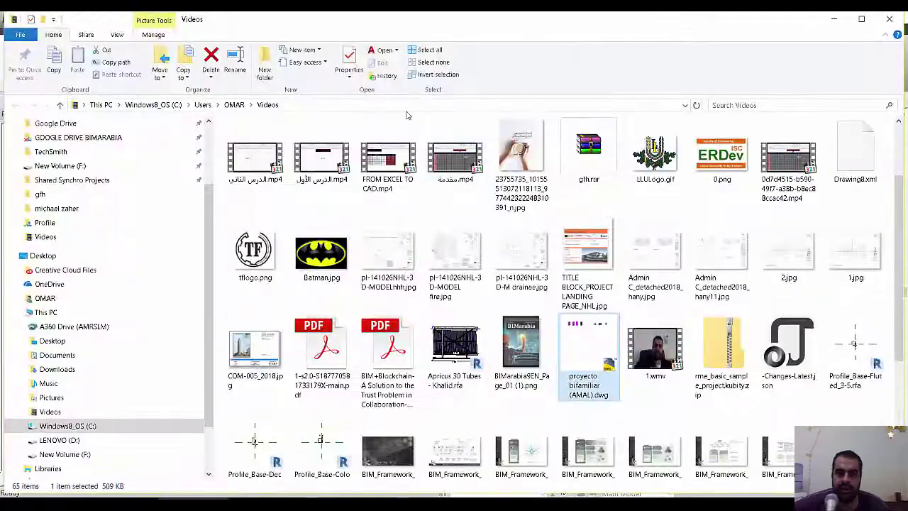
Paste the Videos folder path and link proyecto bifamiliar (AMAL).dwg from there
click(404, 107)
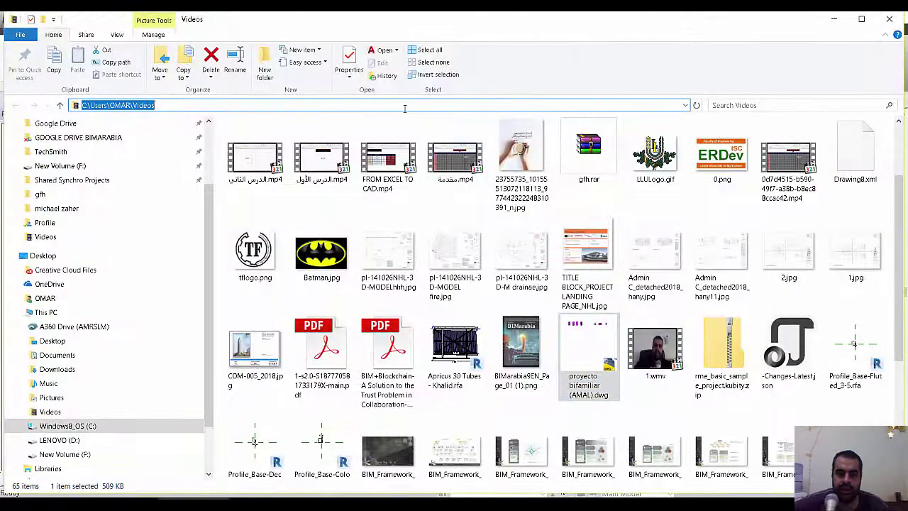
key(alt+Tab)
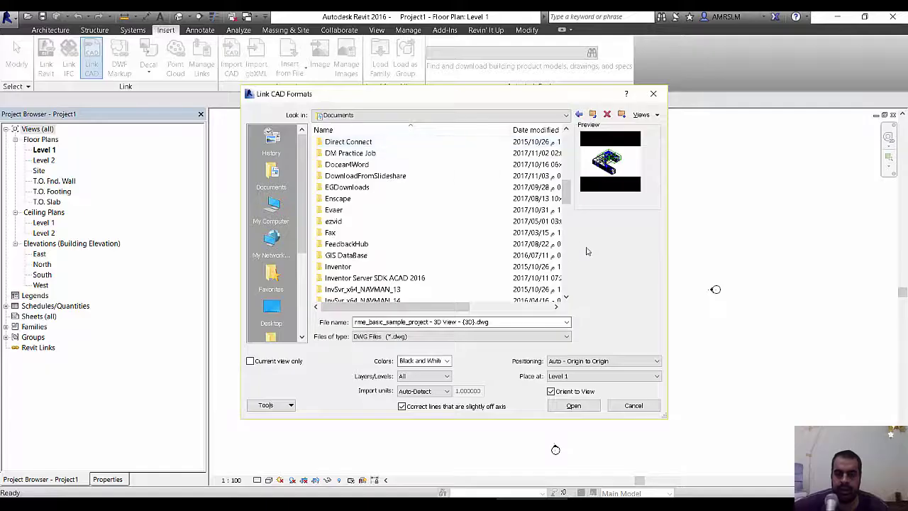
triple_click(521, 322)
text(C:\Users\OMAR\Videos)
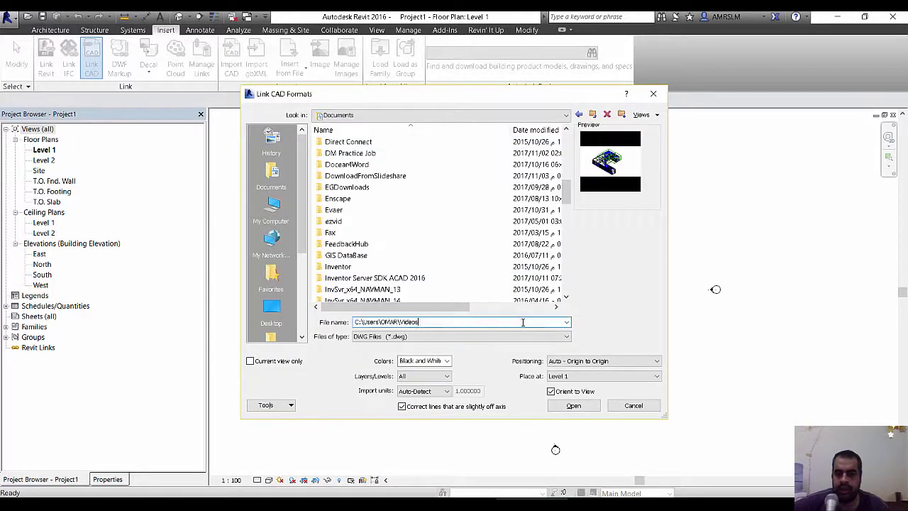
key(Return)
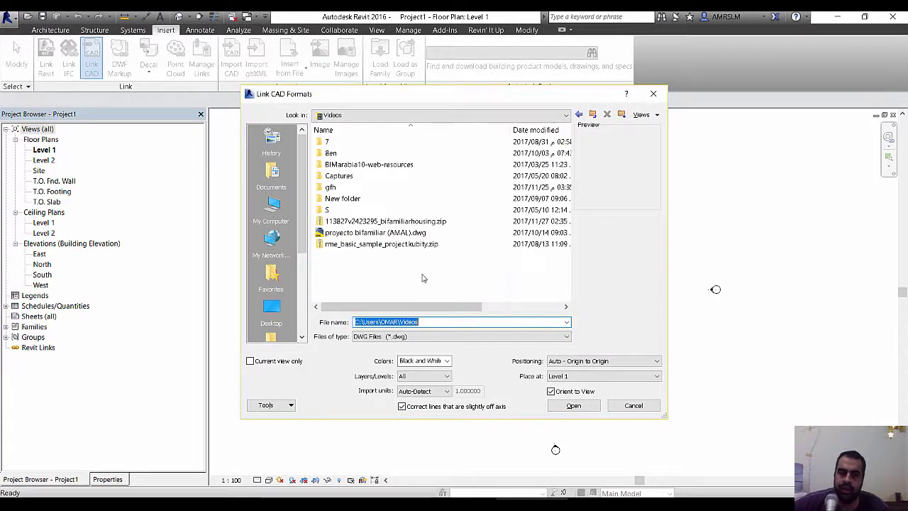
double_click(397, 233)
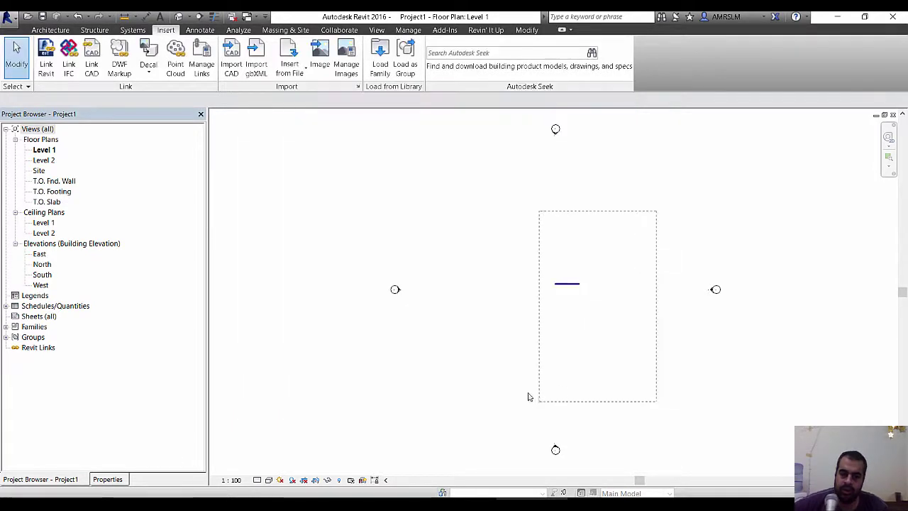
Scale the linked house plans numerically by a factor of 100 about a picked origin
scroll(575, 283, up, 3)
scroll(525, 281, up, 2)
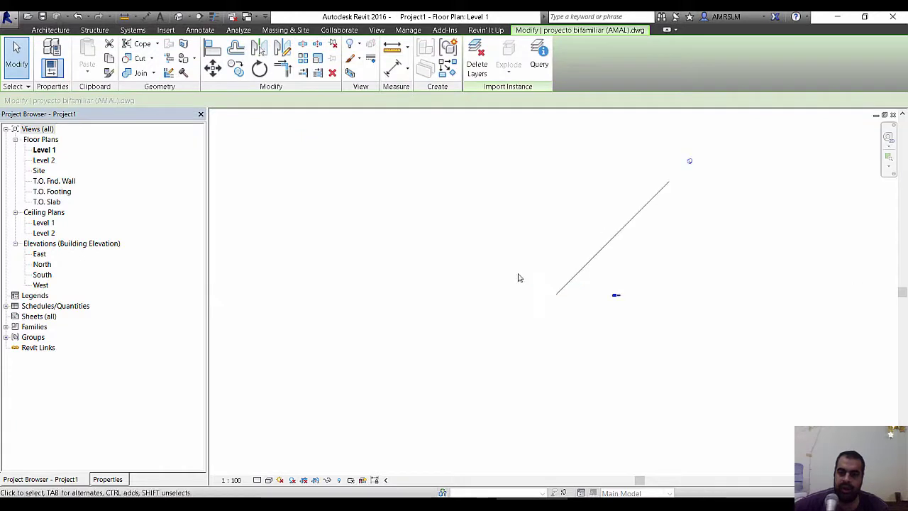
scroll(520, 279, up, 2)
scroll(547, 294, up, 2)
middle_drag(711, 337, 539, 302)
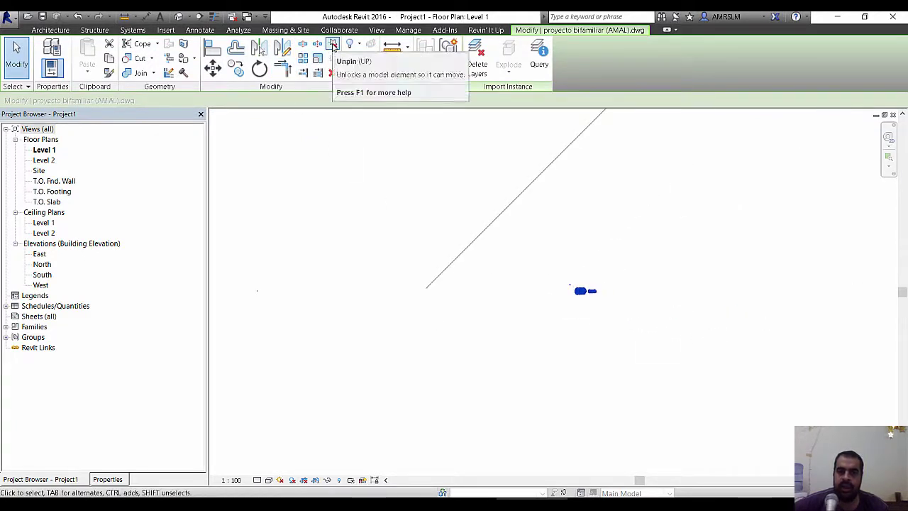
click(332, 47)
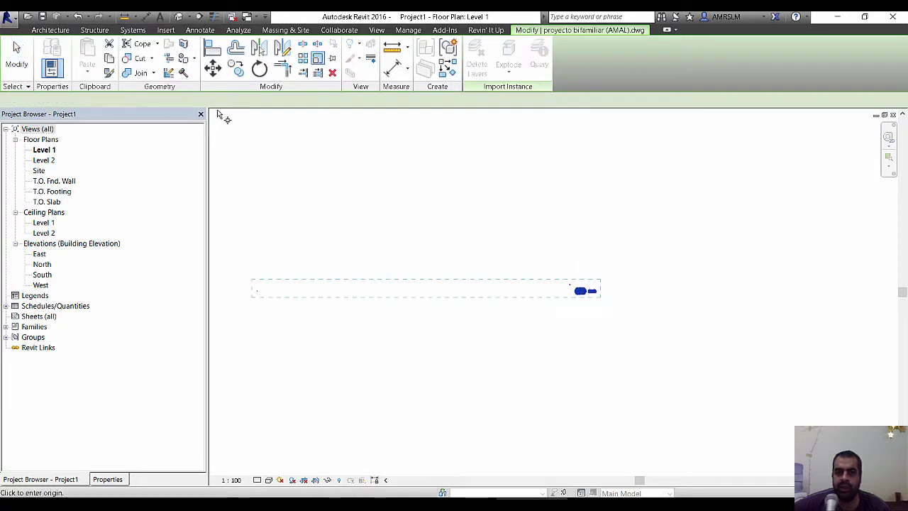
click(241, 100)
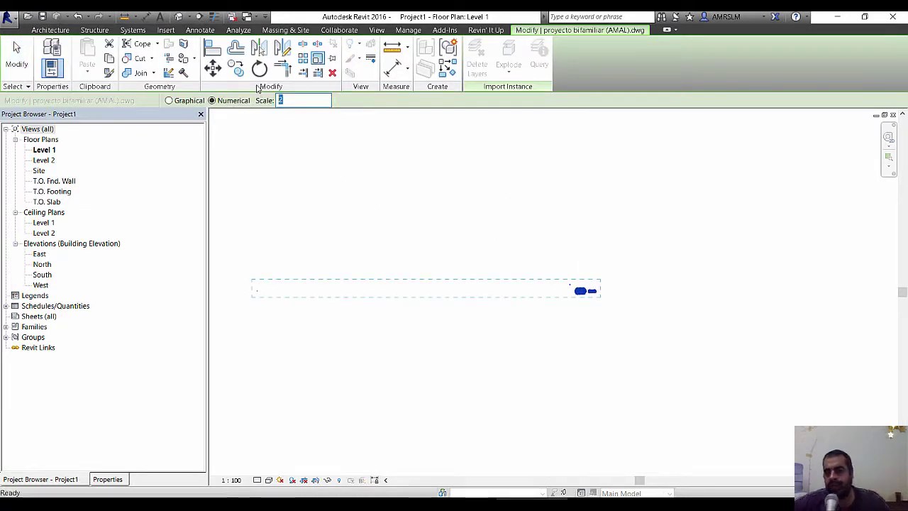
text(100)
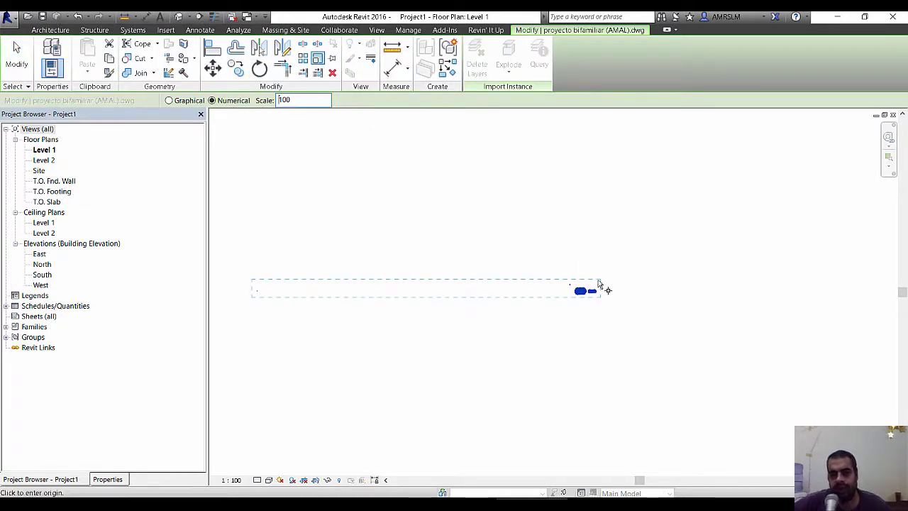
click(590, 292)
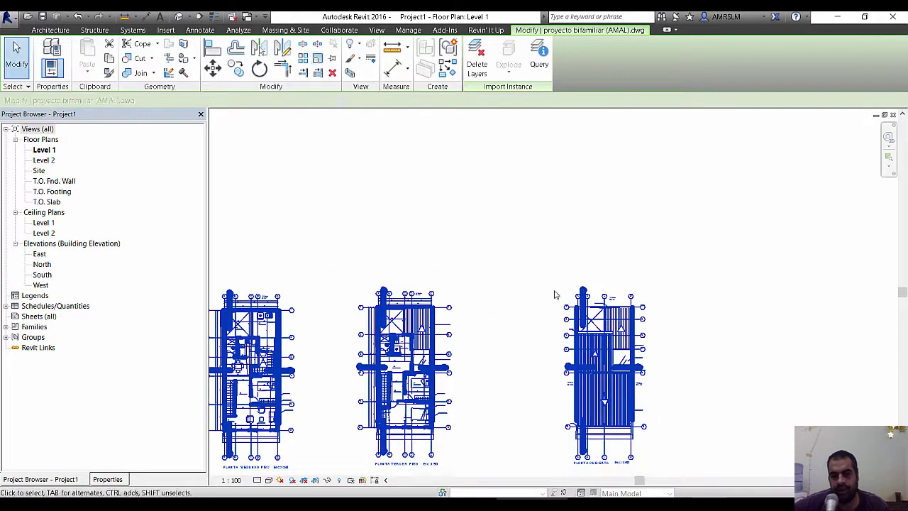
scroll(562, 298, down, 5)
scroll(586, 303, down, 2)
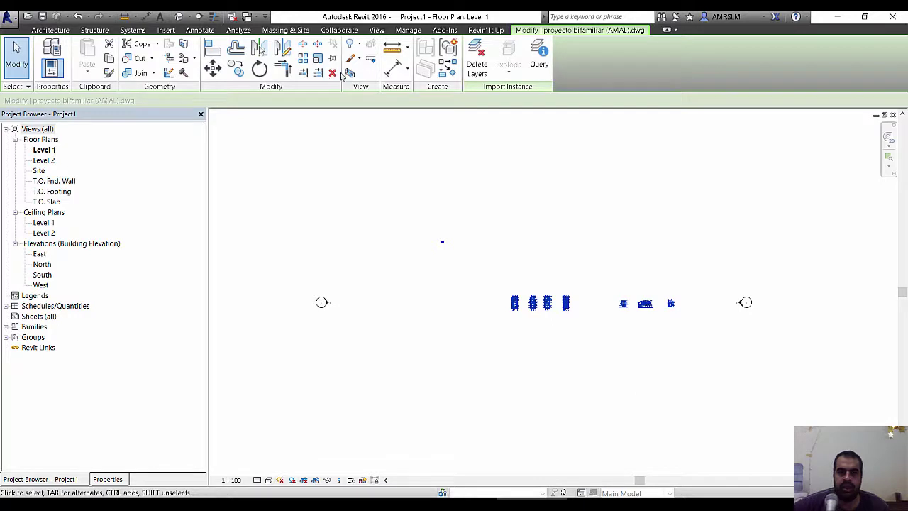
Rescale the house plans with a factor of 10 instead
click(317, 62)
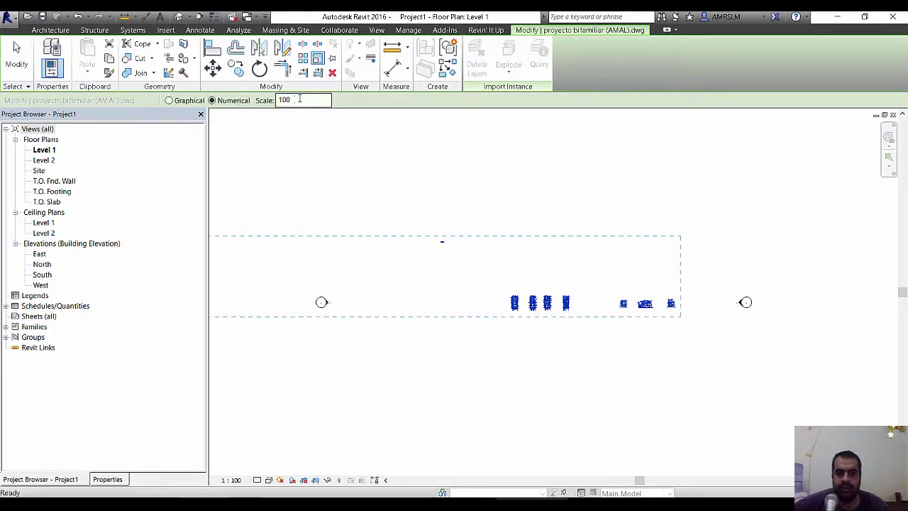
key(BackSpace)
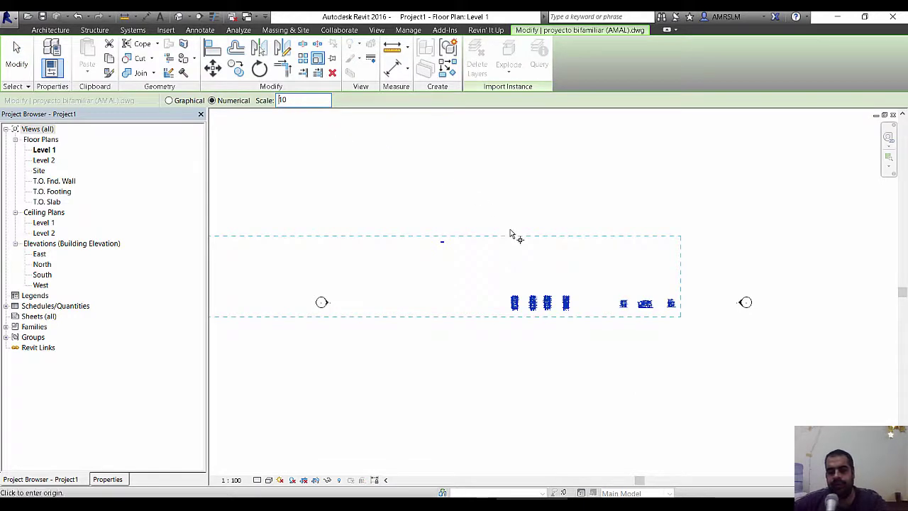
click(586, 315)
scroll(547, 348, down, 1)
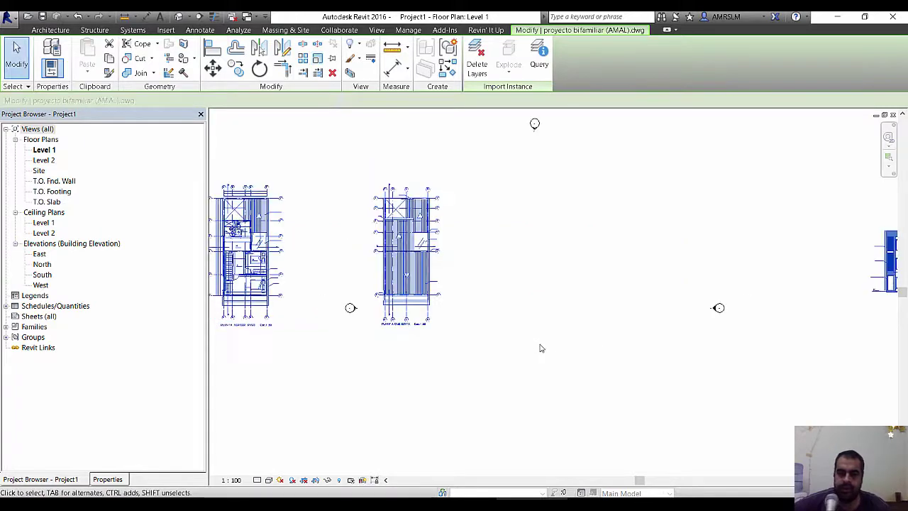
scroll(540, 346, down, 3)
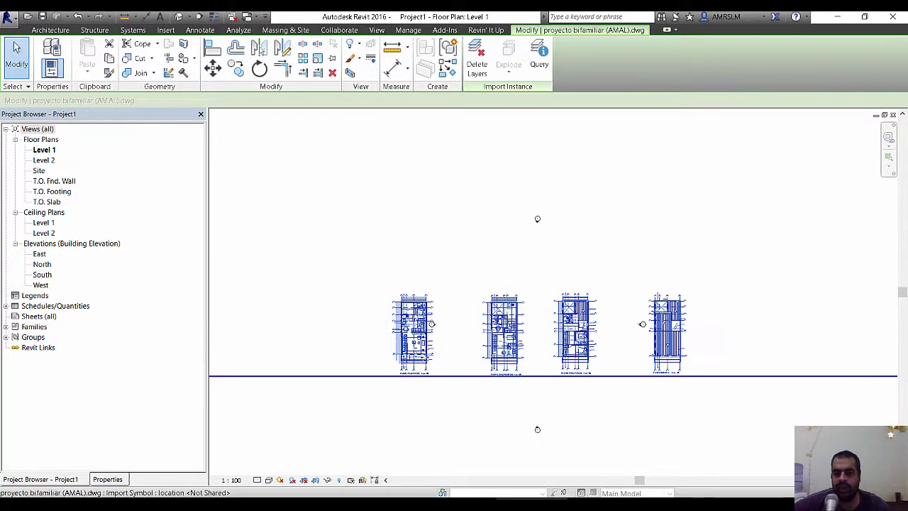
Drag the house plans into one row, copy them to the clipboard, and open Level 2
drag(502, 344, 544, 341)
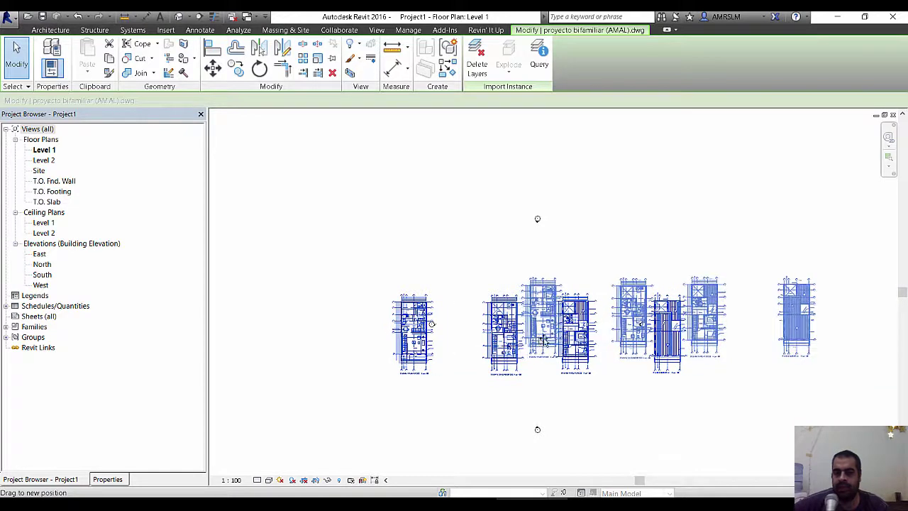
drag(534, 344, 537, 347)
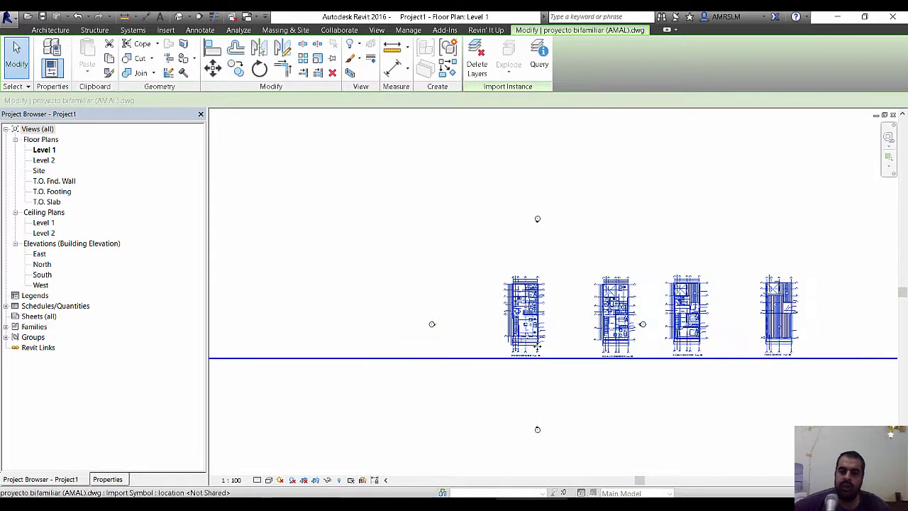
click(110, 61)
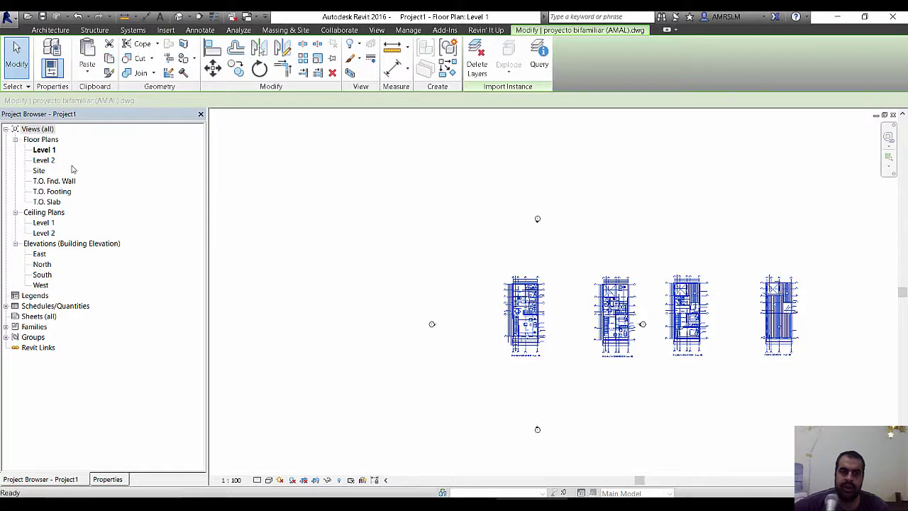
double_click(40, 161)
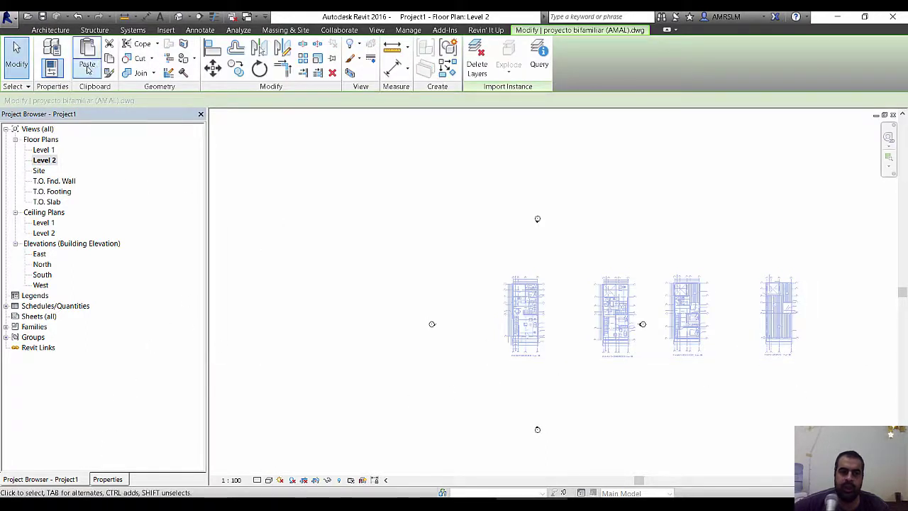
Paste the plans on Level 2 and move them from the grid 6/A corner to the matching corner
click(87, 69)
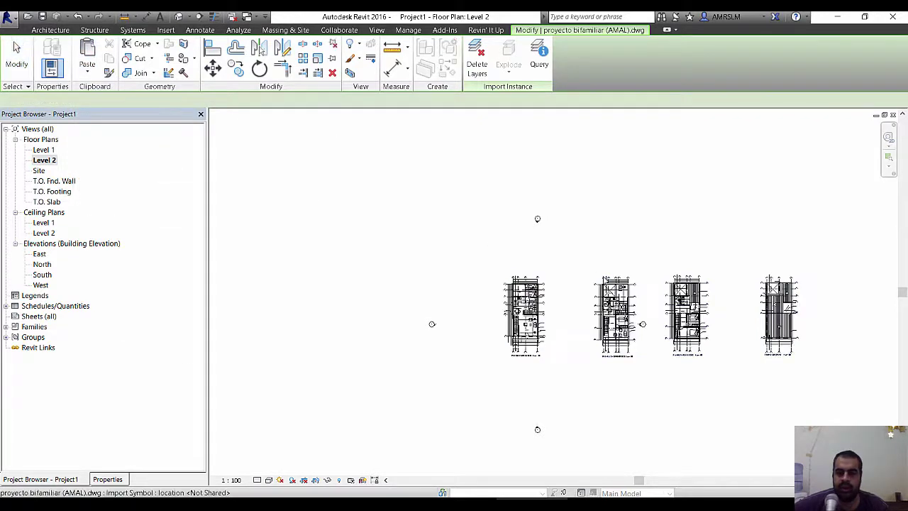
scroll(630, 378, up, 2)
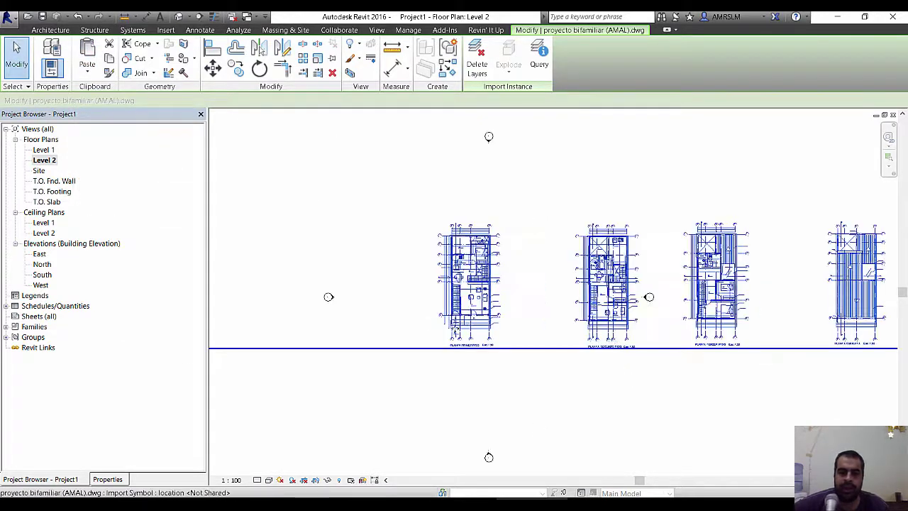
scroll(454, 329, up, 3)
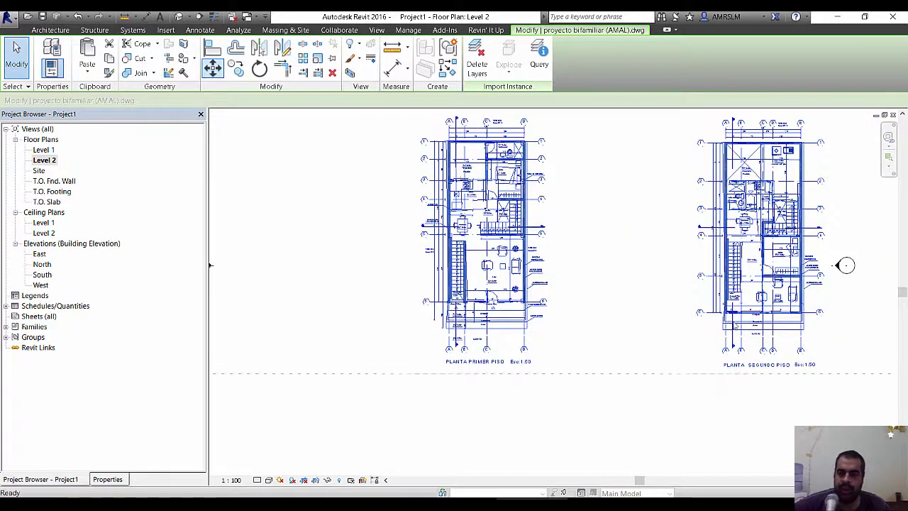
scroll(737, 327, up, 4)
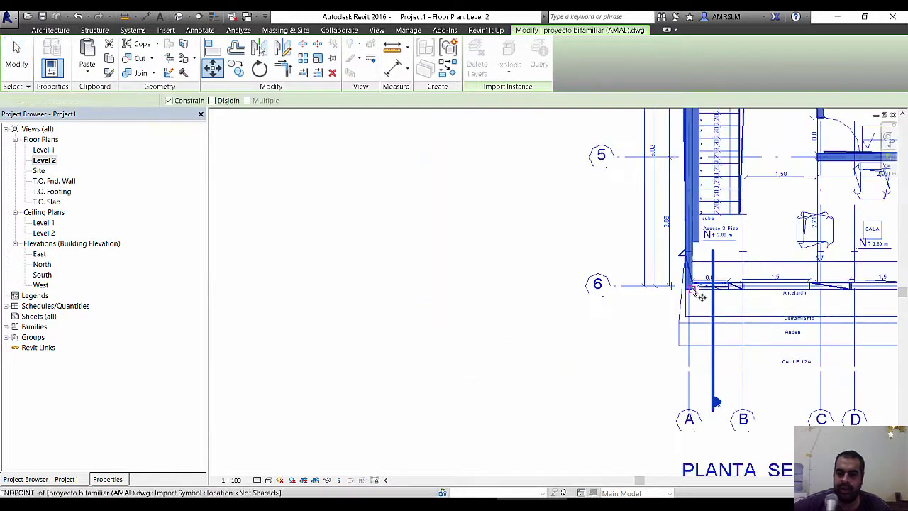
scroll(699, 298, up, 4)
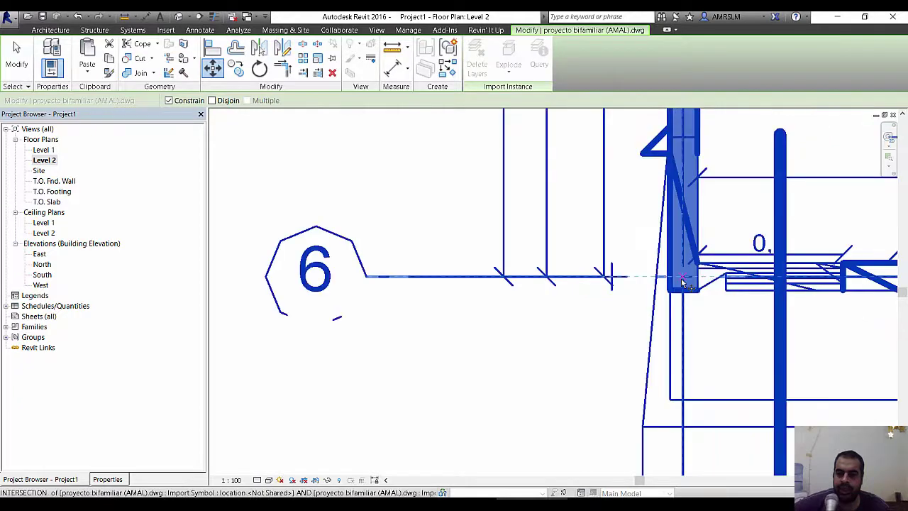
scroll(786, 301, down, 5)
scroll(786, 302, down, 3)
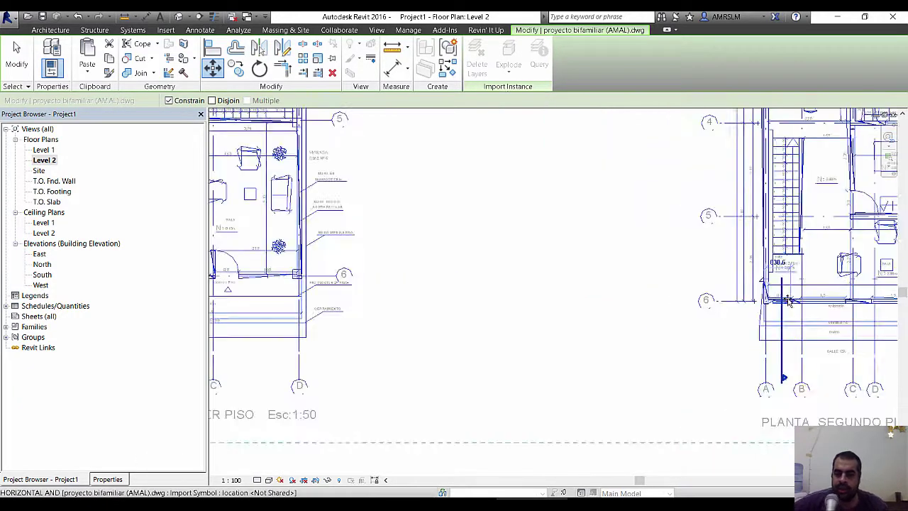
scroll(786, 302, down, 2)
click(784, 303)
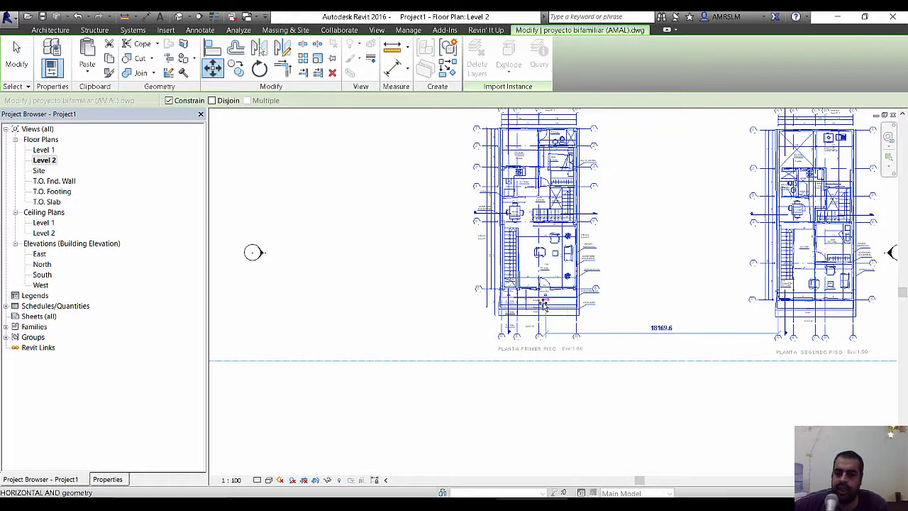
scroll(546, 305, up, 2)
scroll(480, 279, up, 2)
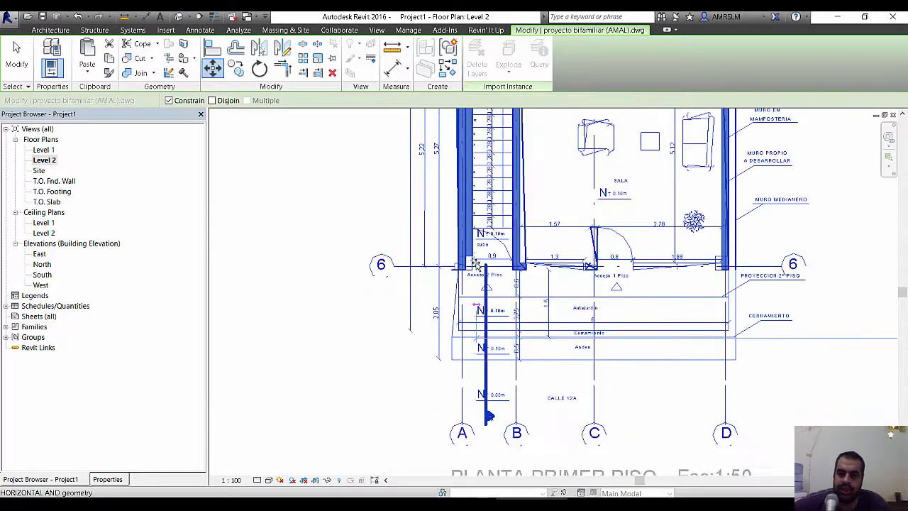
scroll(473, 268, up, 3)
click(433, 275)
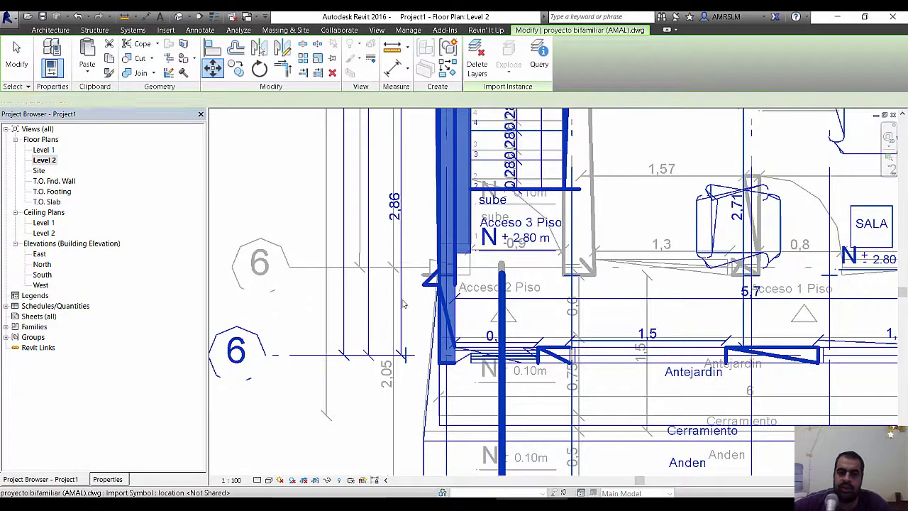
scroll(375, 312, down, 4)
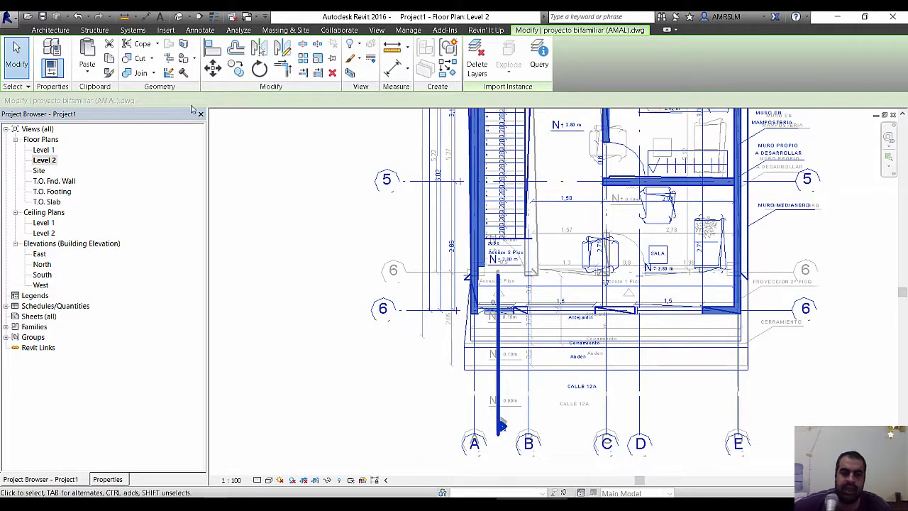
Move the pasted plans again so their grid 6 lines up with the first-floor grid 6
click(212, 67)
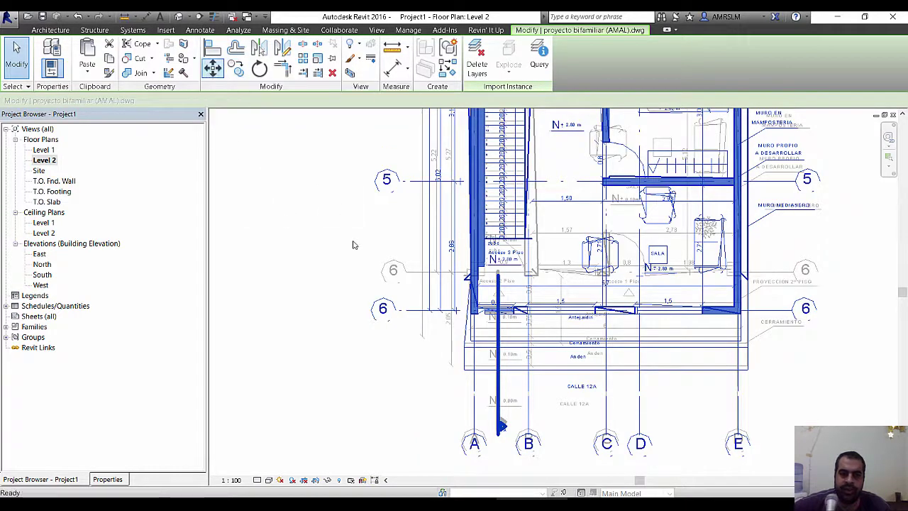
click(415, 312)
click(410, 272)
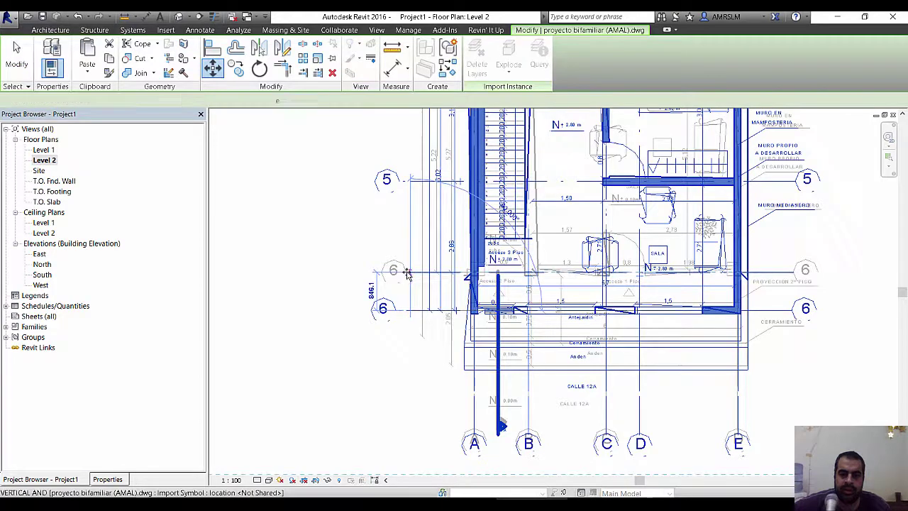
click(295, 313)
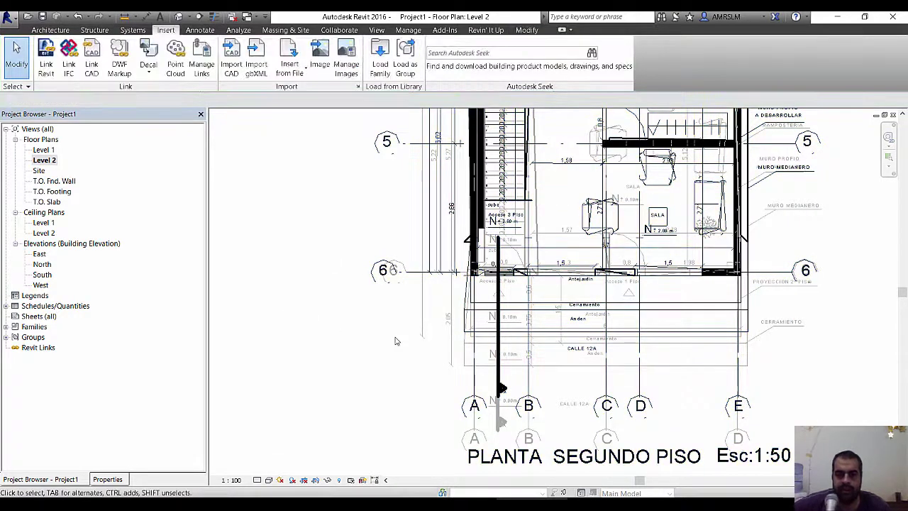
Set the Level 2 view's Underlay property to None
scroll(396, 339, down, 3)
scroll(395, 340, down, 2)
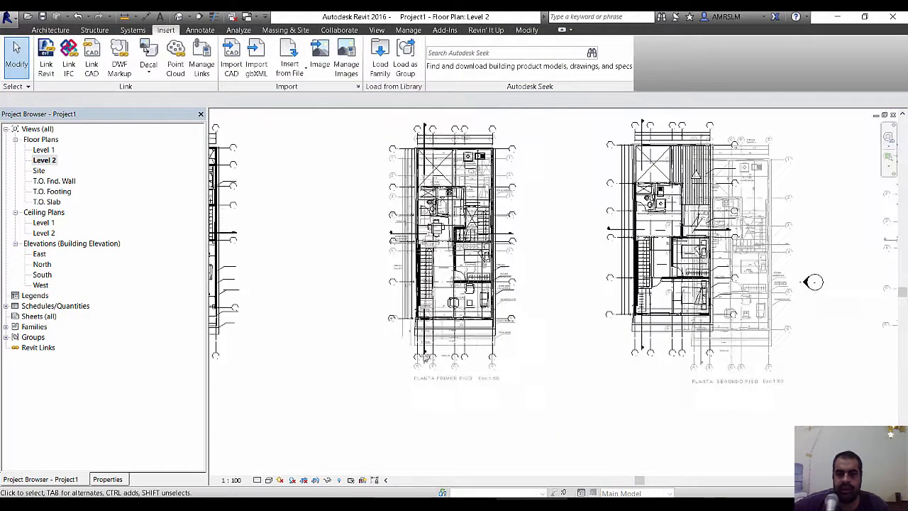
click(106, 479)
click(183, 277)
click(189, 277)
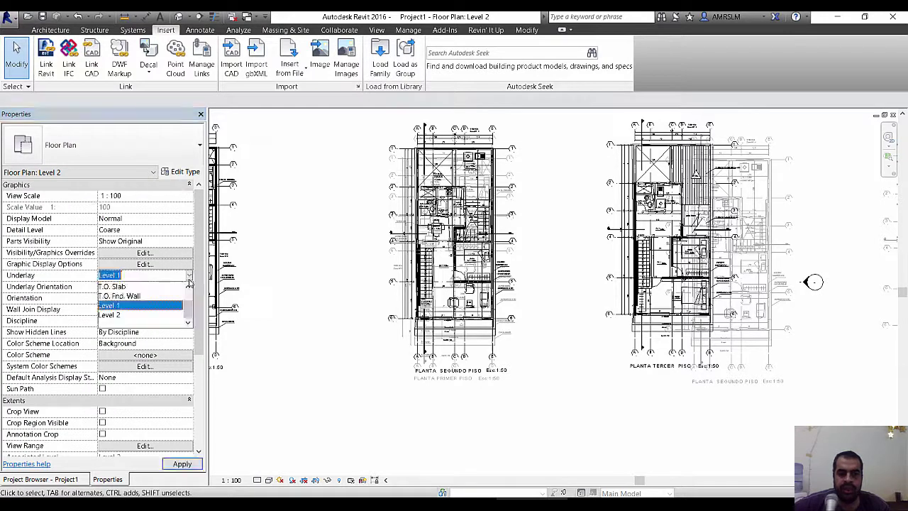
scroll(160, 292, up, 1)
click(140, 288)
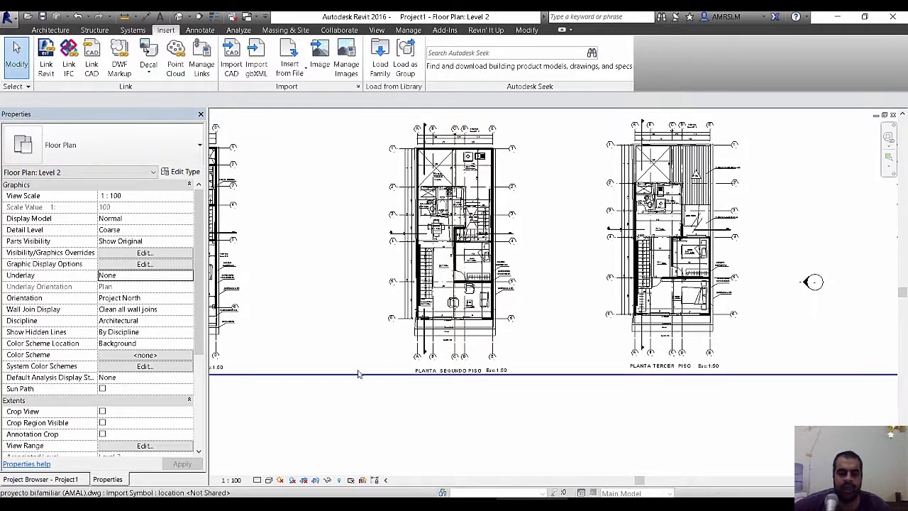
Open the East elevation and centre its level lines in the view
click(74, 481)
click(43, 150)
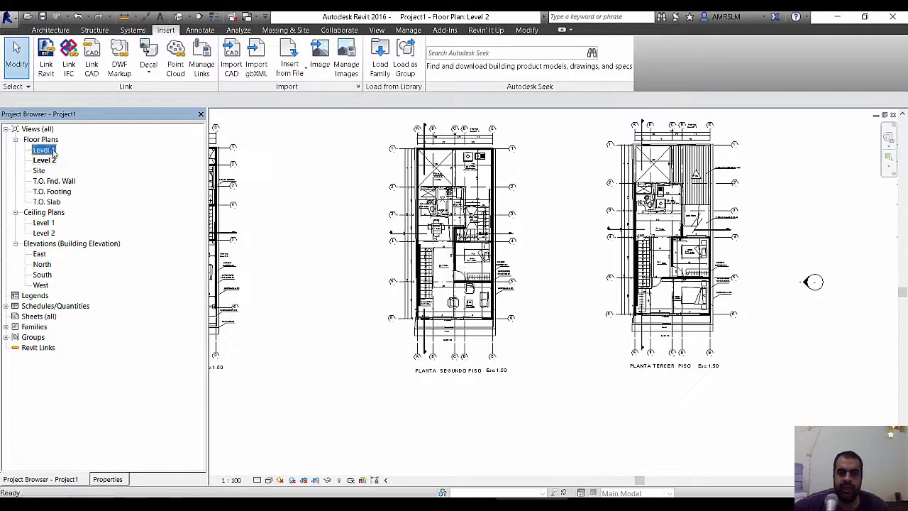
double_click(39, 255)
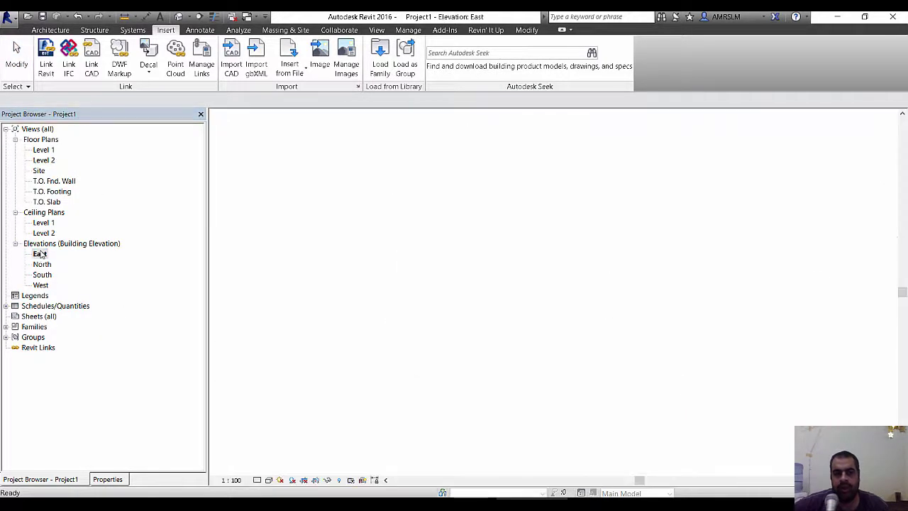
middle_drag(535, 352, 681, 330)
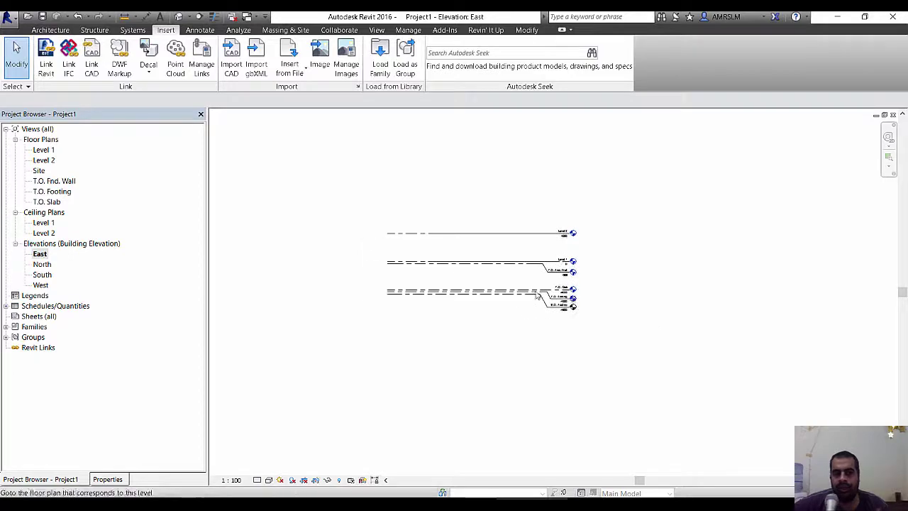